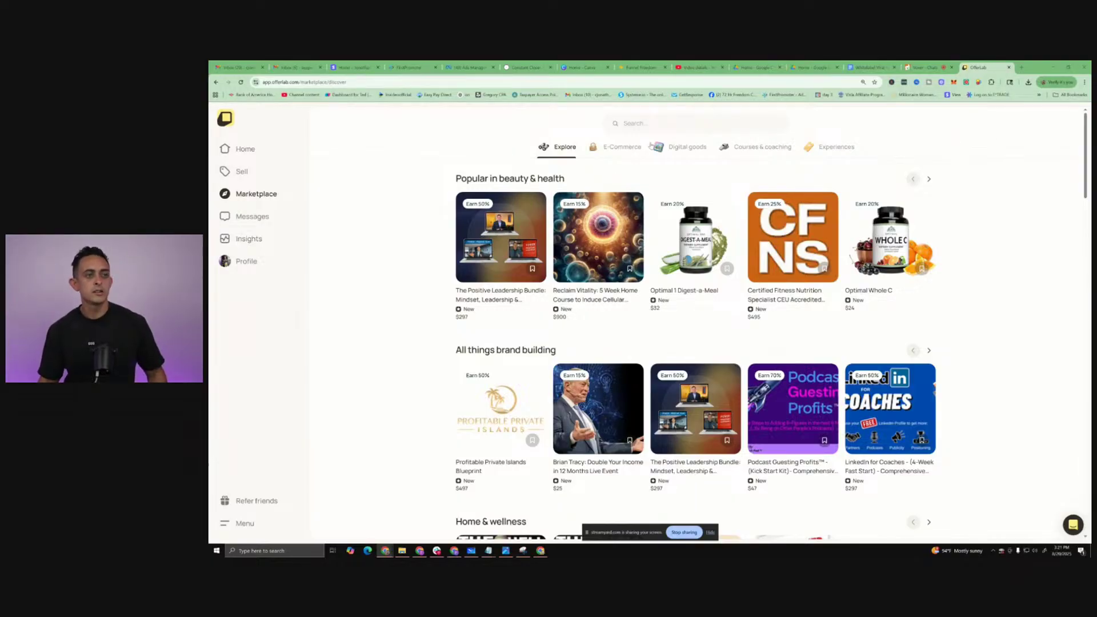
# Browse the Marketplace Explore offer rows, then go to the Sell page's Funnels list
pyautogui.hotkey('ctrl', '+')
pyautogui.hotkey('ctrl', '-')
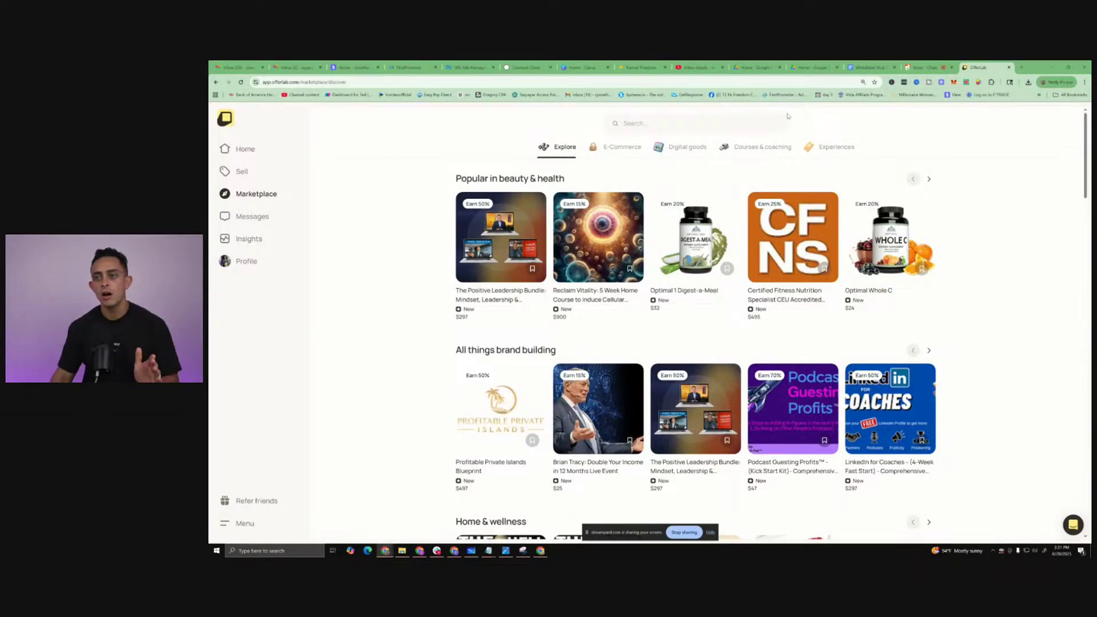
pyautogui.scroll(-7, 897, 179)
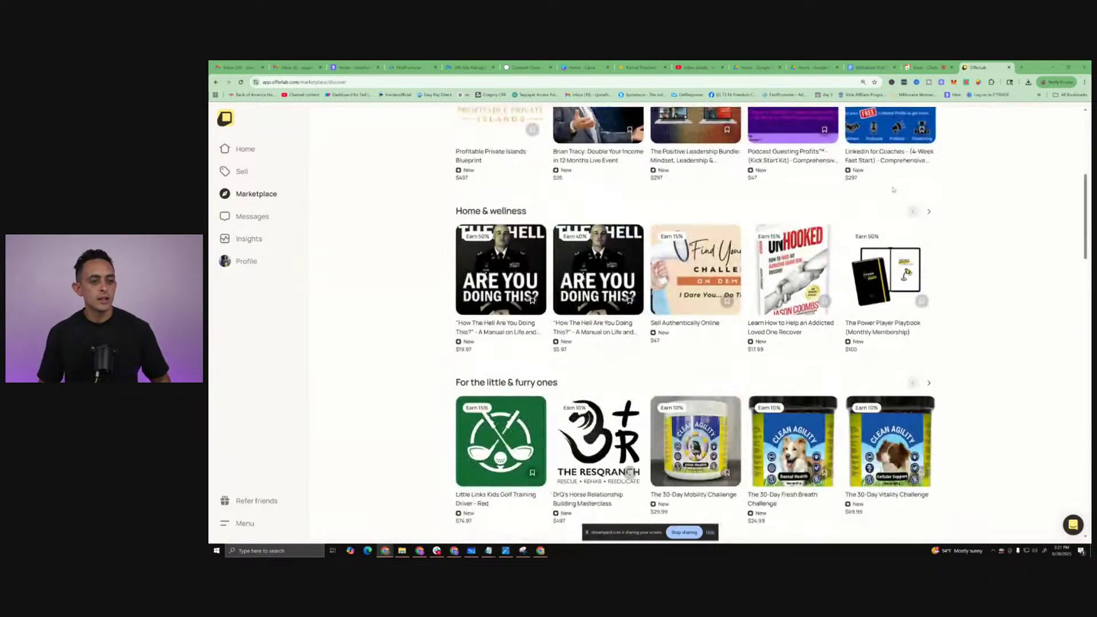
pyautogui.scroll(-1, 888, 186)
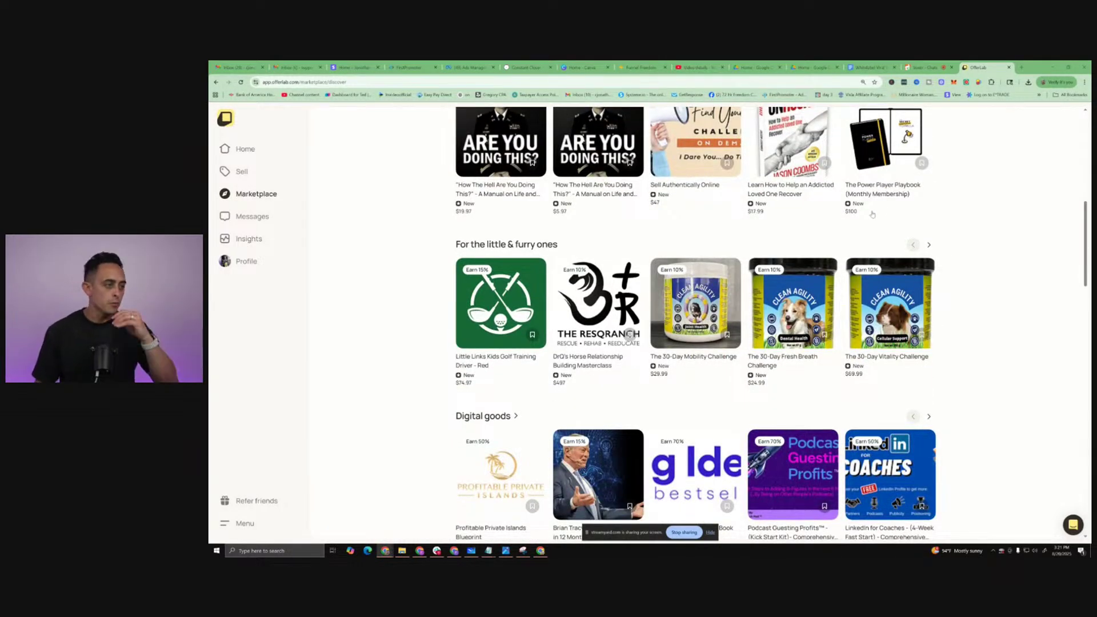
pyautogui.scroll(-2, 790, 303)
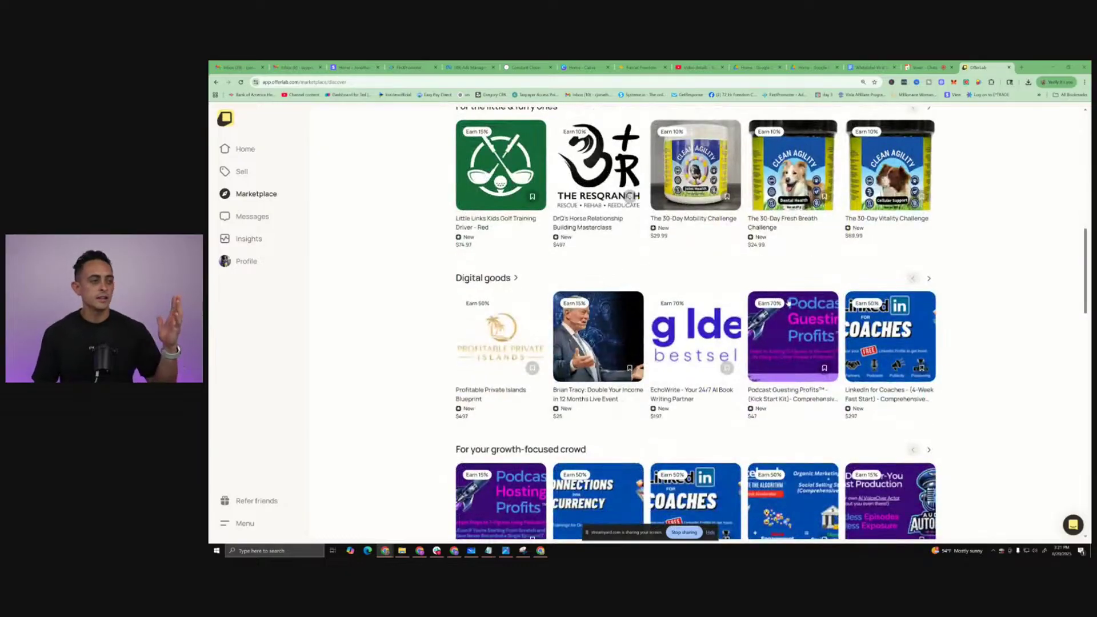
pyautogui.scroll(-2, 811, 301)
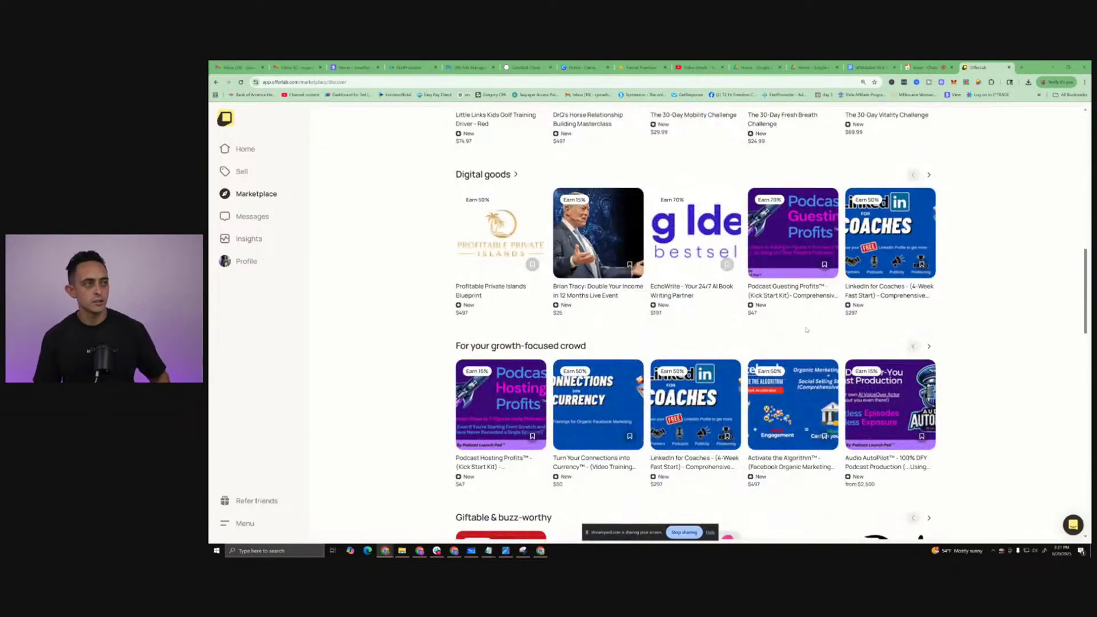
pyautogui.scroll(4, 826, 312)
pyautogui.scroll(3, 604, 291)
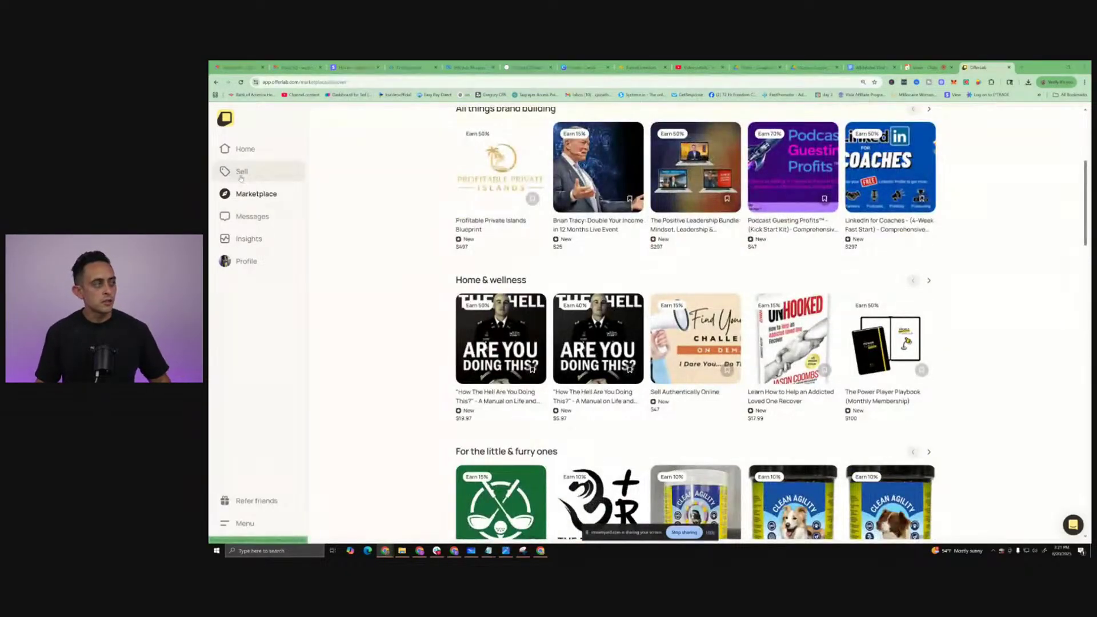
pyautogui.click(241, 177)
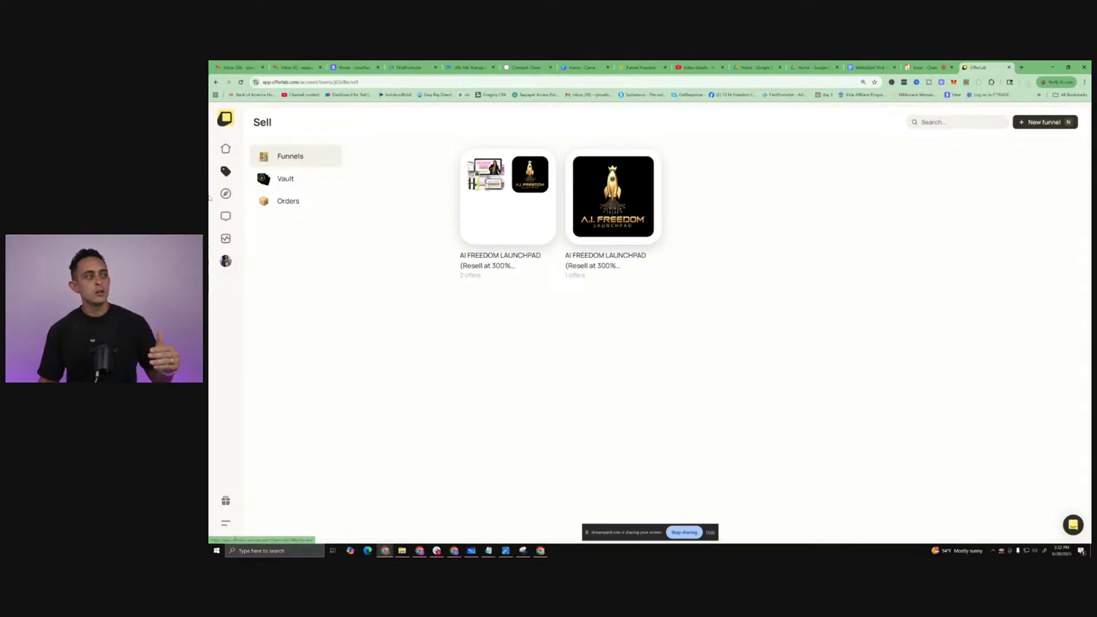
pyautogui.click(227, 171)
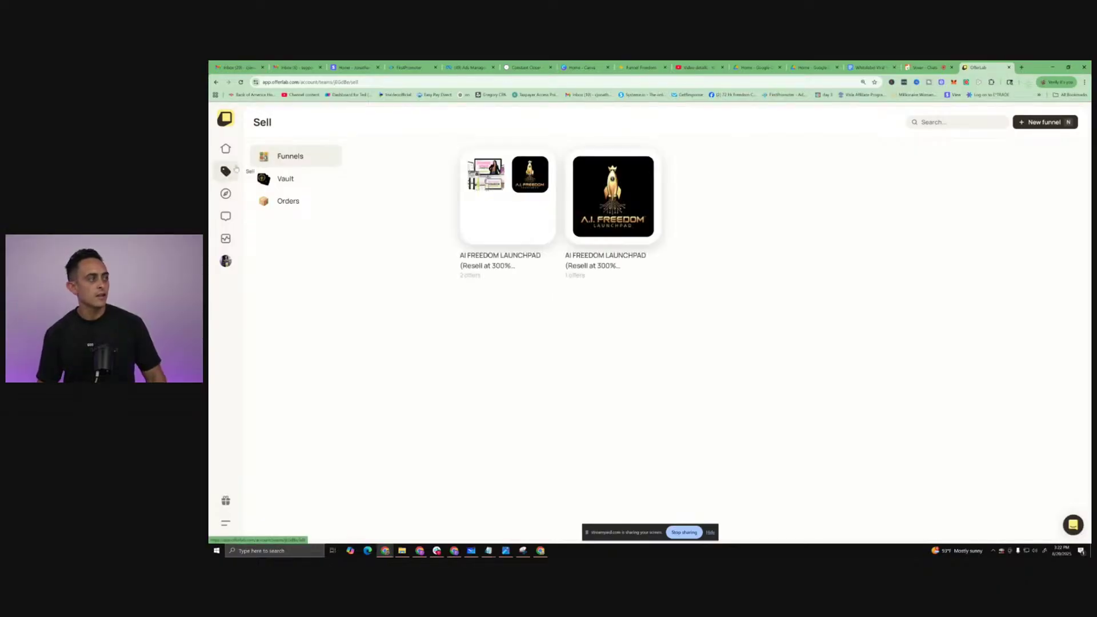
# Create a new funnel with AI FREEDOM LAUNCHPAD (Resell at 300% Commissions), from $97.00, as primary offer
pyautogui.click(1041, 122)
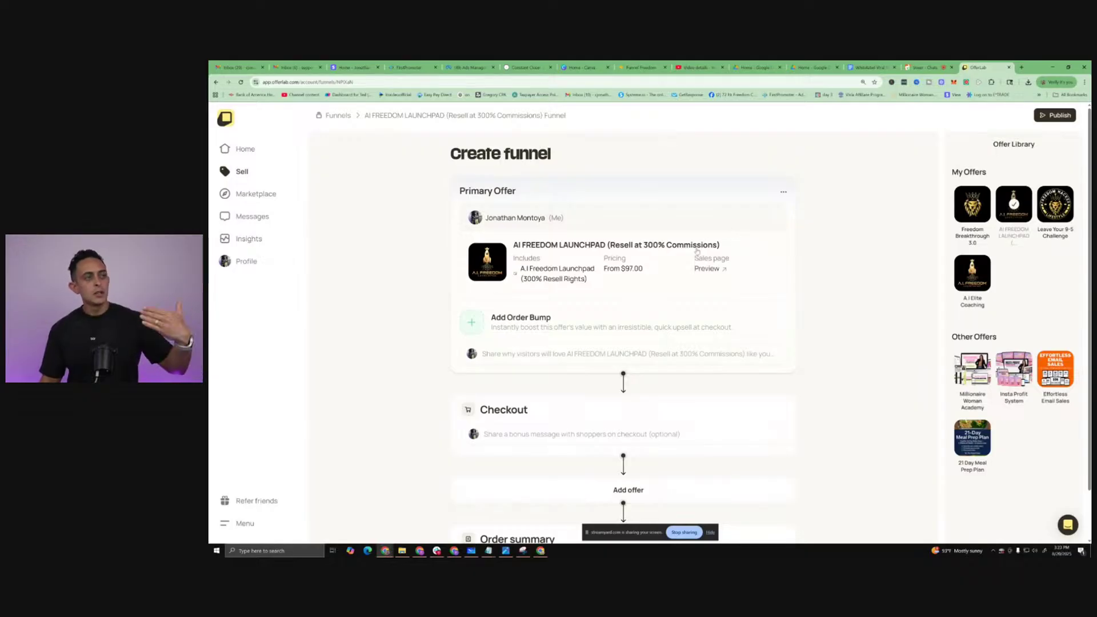
pyautogui.moveTo(447, 158); pyautogui.dragTo(568, 162)
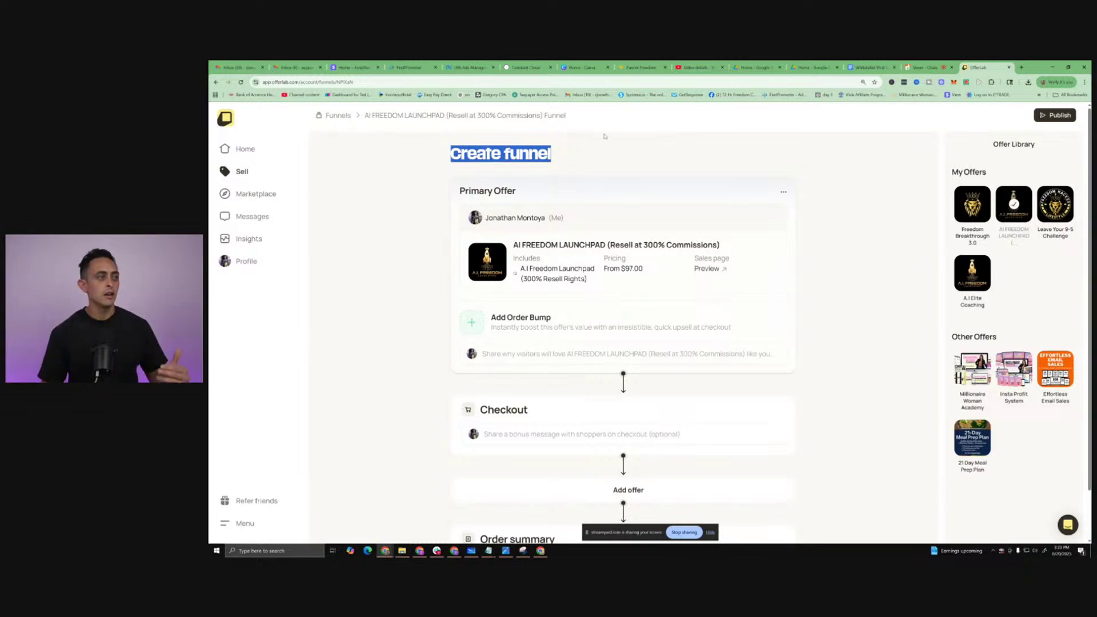
pyautogui.click(561, 150)
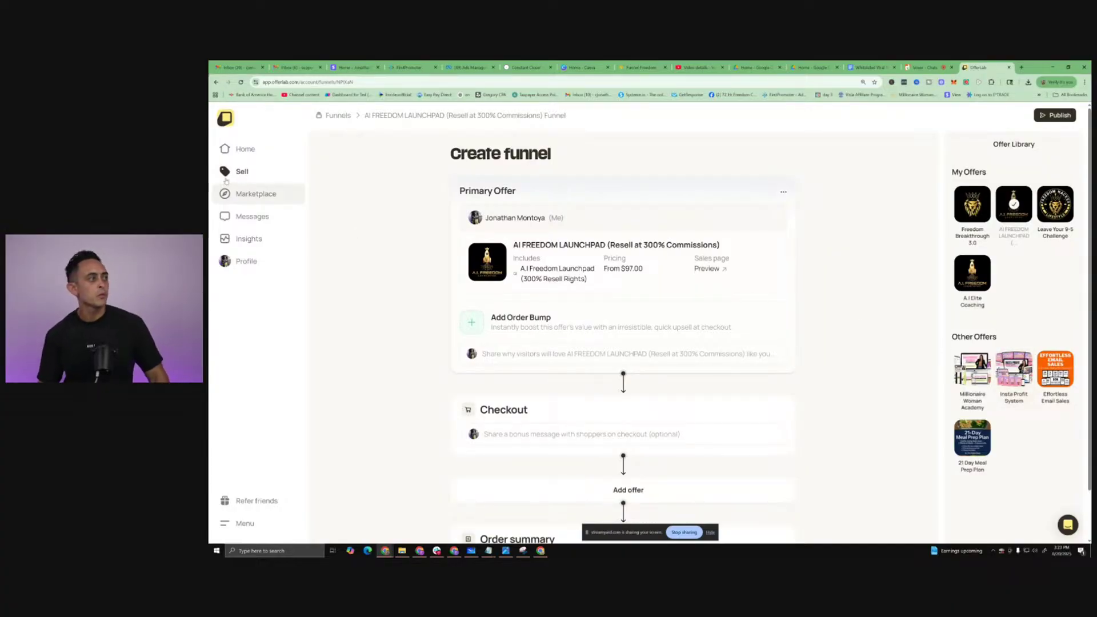
# Open the Marketplace from the sidebar in a new browser tab and switch to it
pyautogui.rightClick(249, 196)
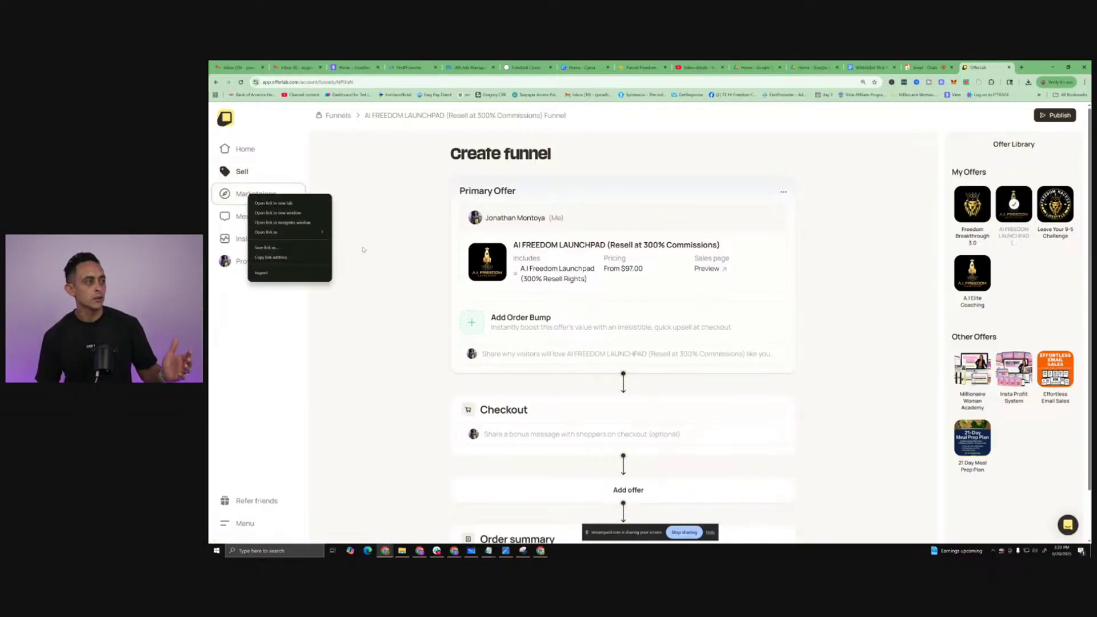
pyautogui.press('Escape')
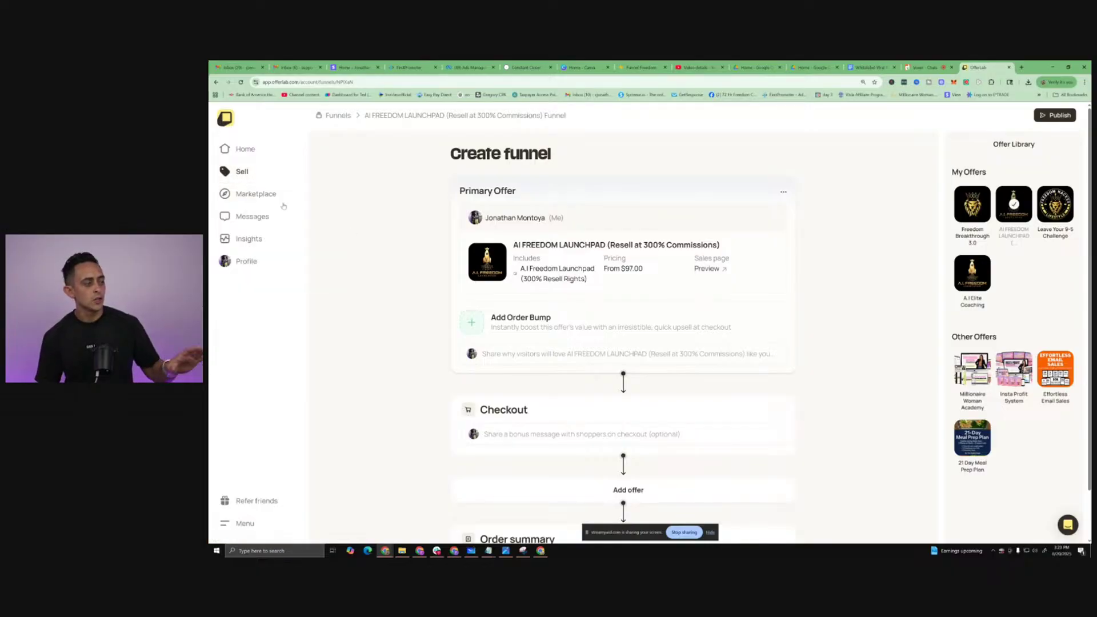
pyautogui.rightClick(244, 194)
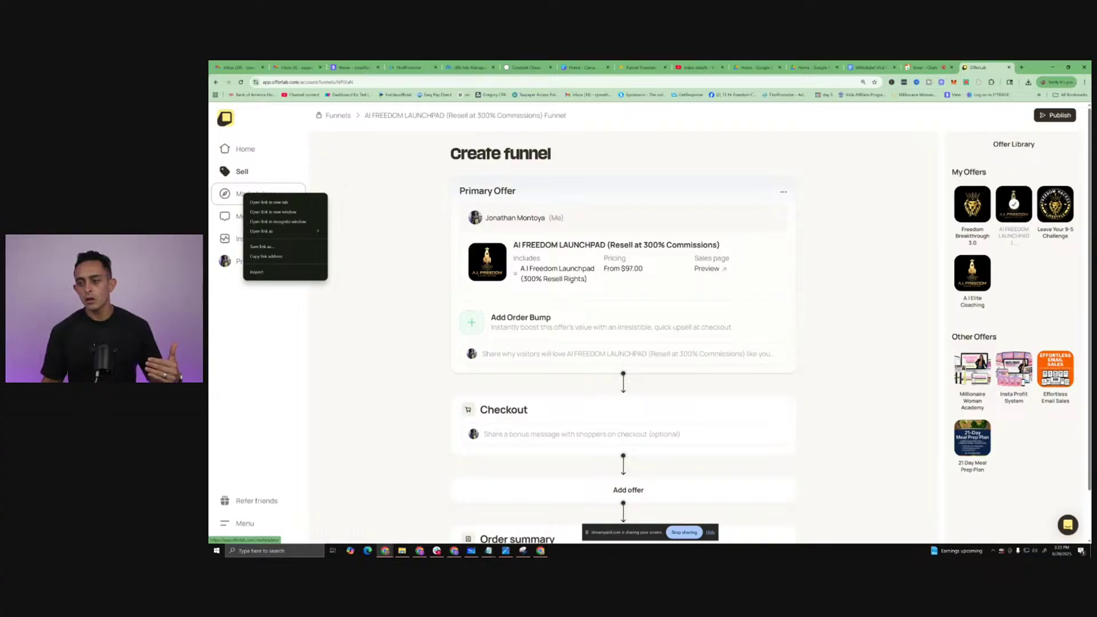
pyautogui.press('Escape')
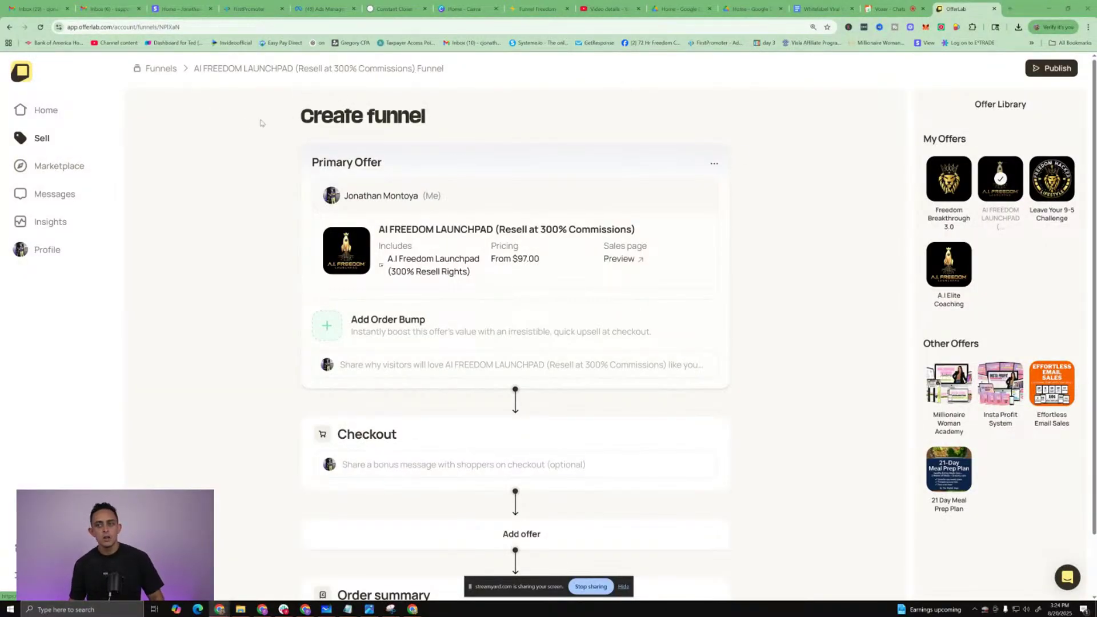
pyautogui.rightClick(45, 162)
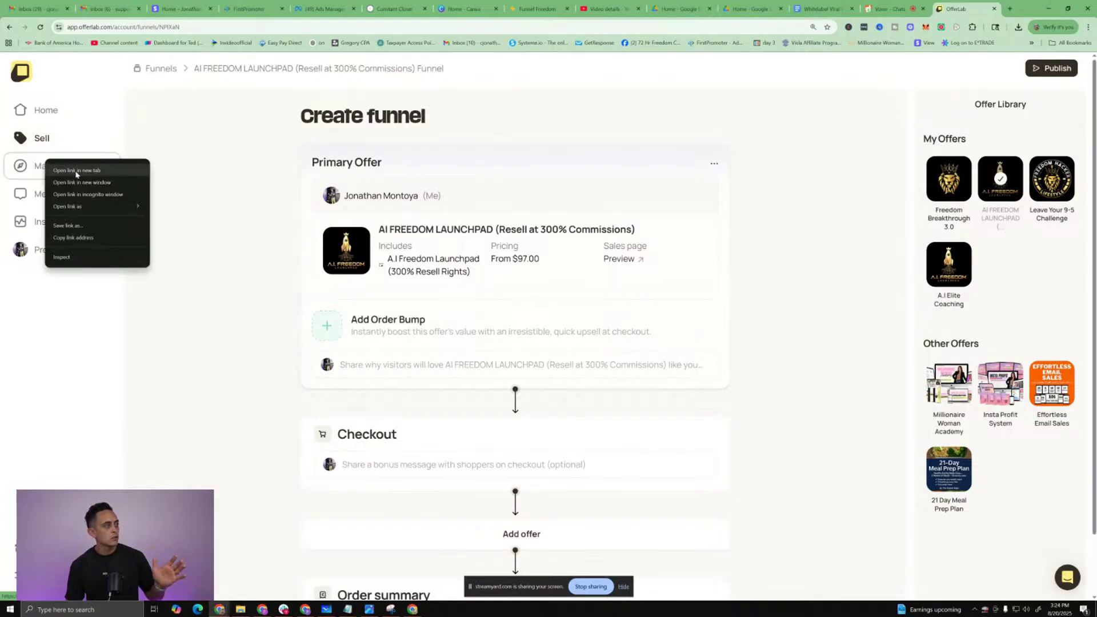
pyautogui.click(86, 170)
pyautogui.click(968, 8)
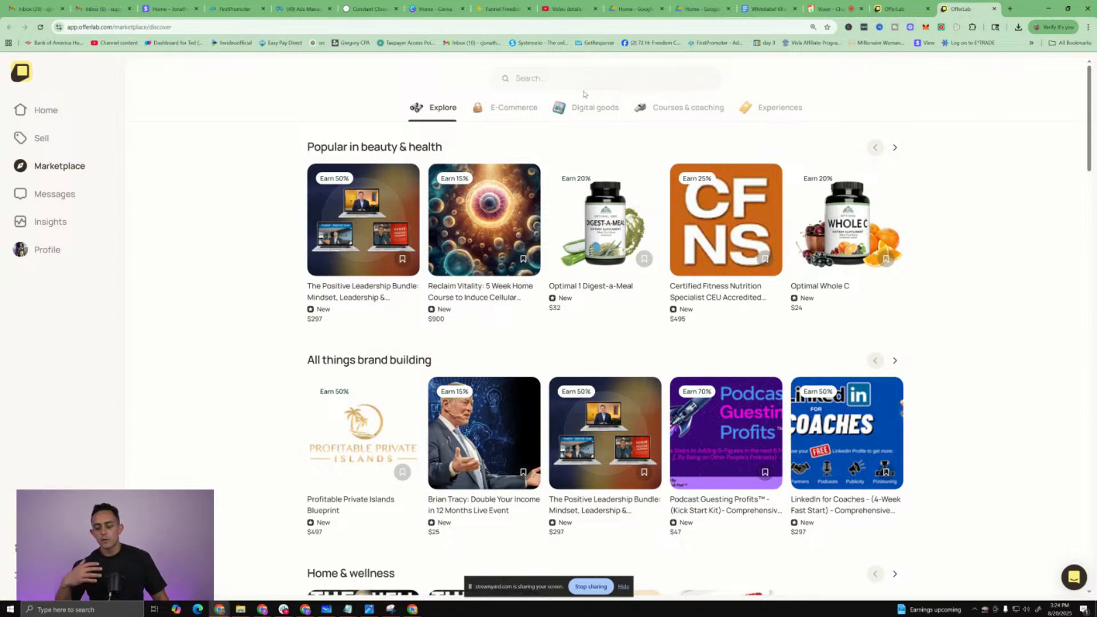
# Scroll the Explore page at 150% zoom, then filter the Marketplace to Courses & coaching
pyautogui.scroll(-2, 608, 158)
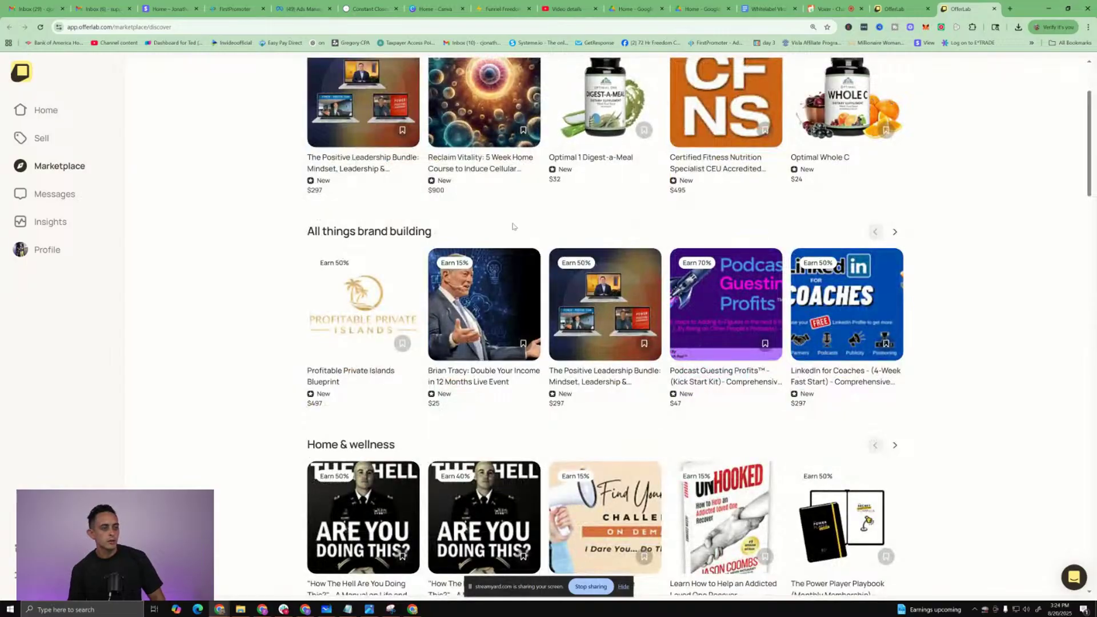
pyautogui.hotkey('ctrl', '+')
pyautogui.scroll(-1, 536, 278)
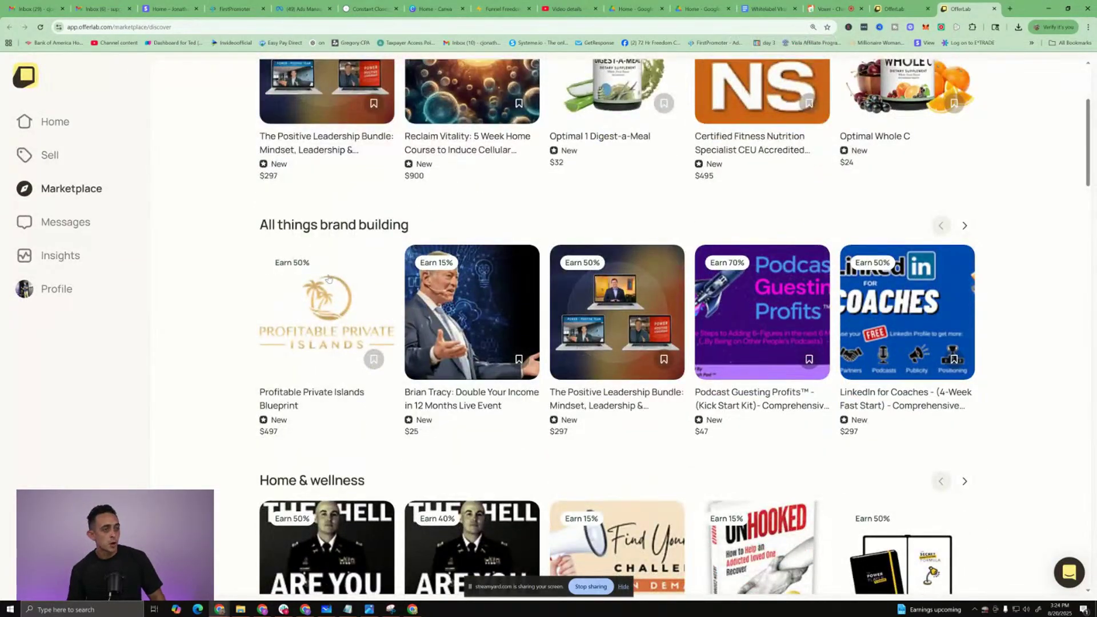
pyautogui.scroll(-5, 685, 279)
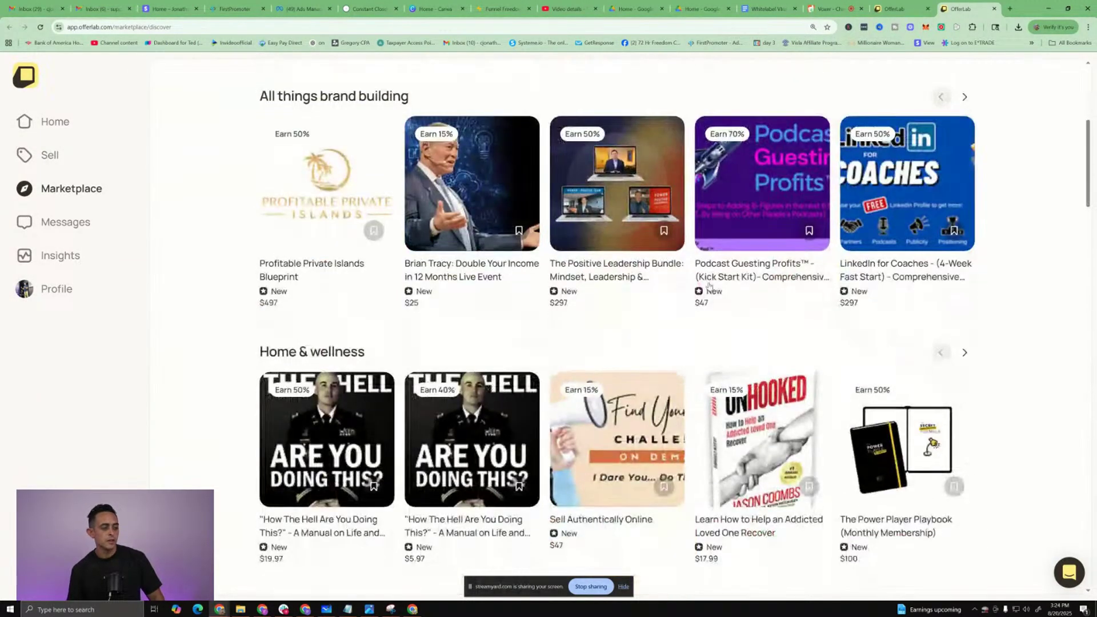
pyautogui.scroll(-4, 701, 282)
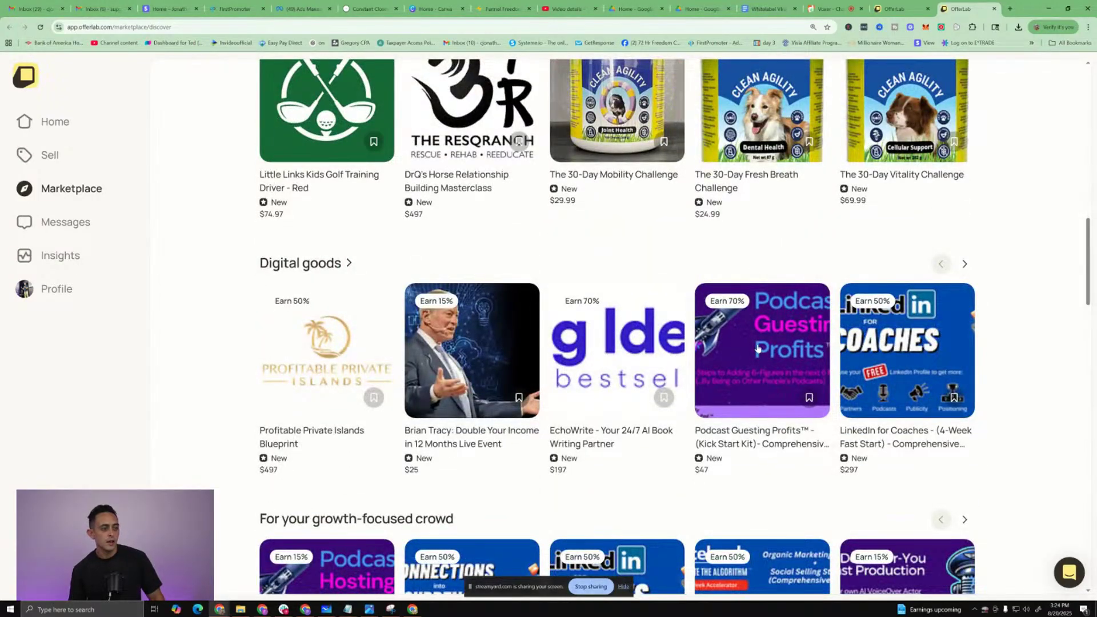
pyautogui.scroll(-7, 757, 348)
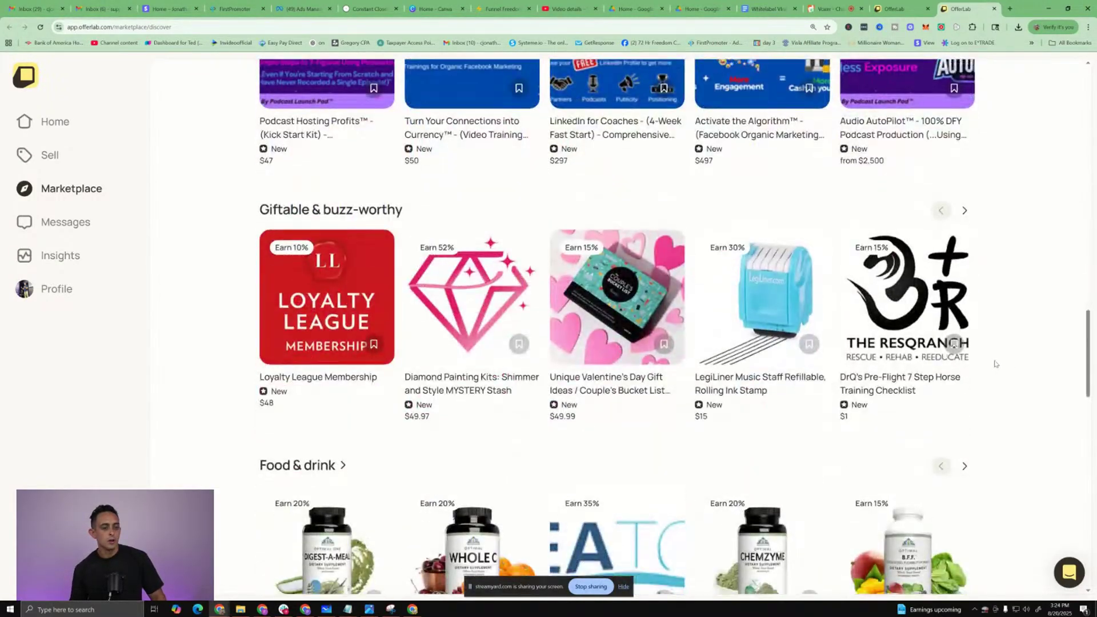
pyautogui.scroll(-7, 994, 364)
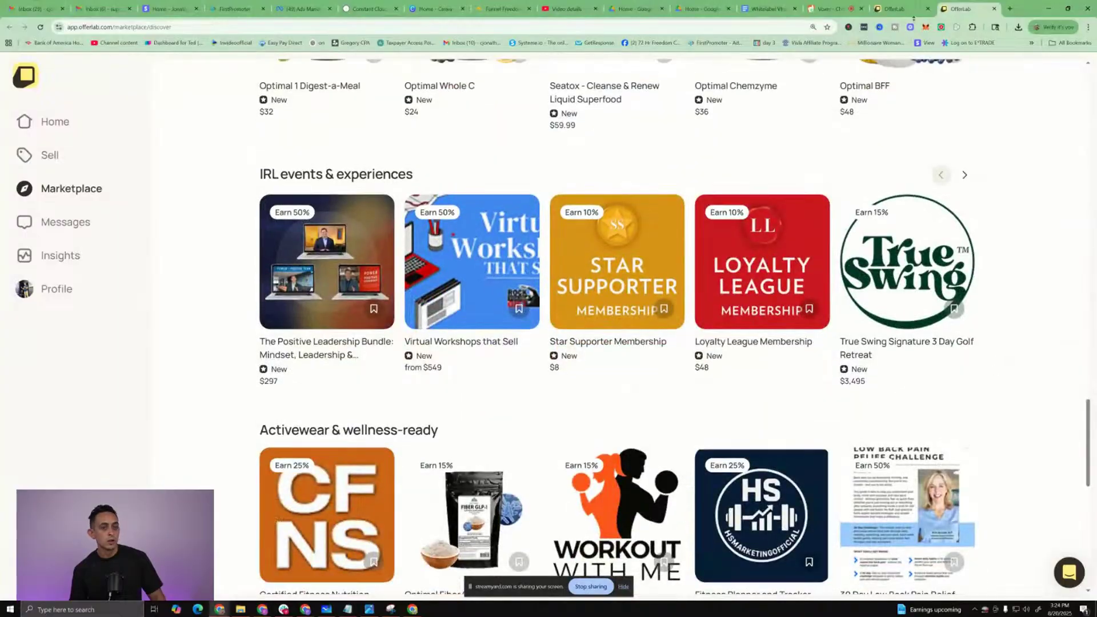
pyautogui.press('Home')
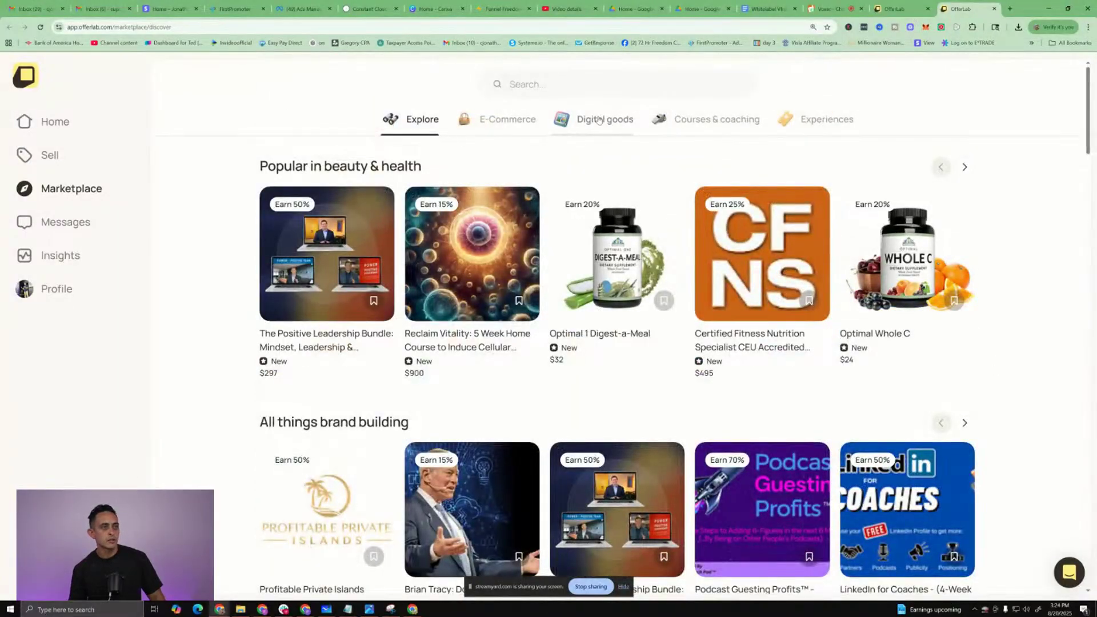
pyautogui.click(683, 126)
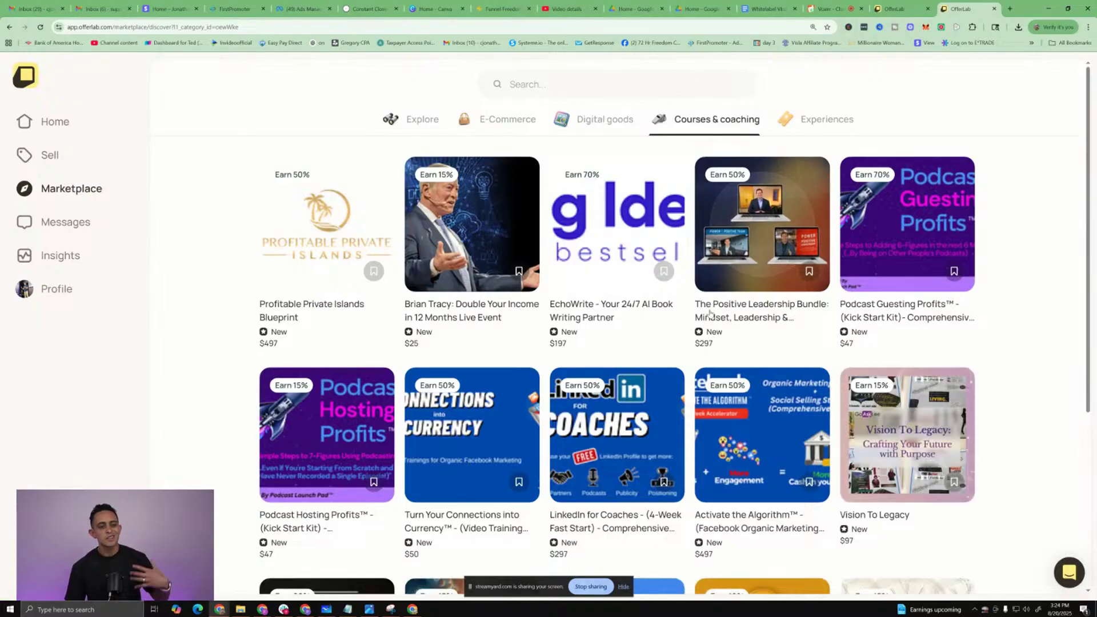
# Check the Stand Out Online Membership offer details, then return to the Courses & coaching listings
pyautogui.scroll(-3, 714, 320)
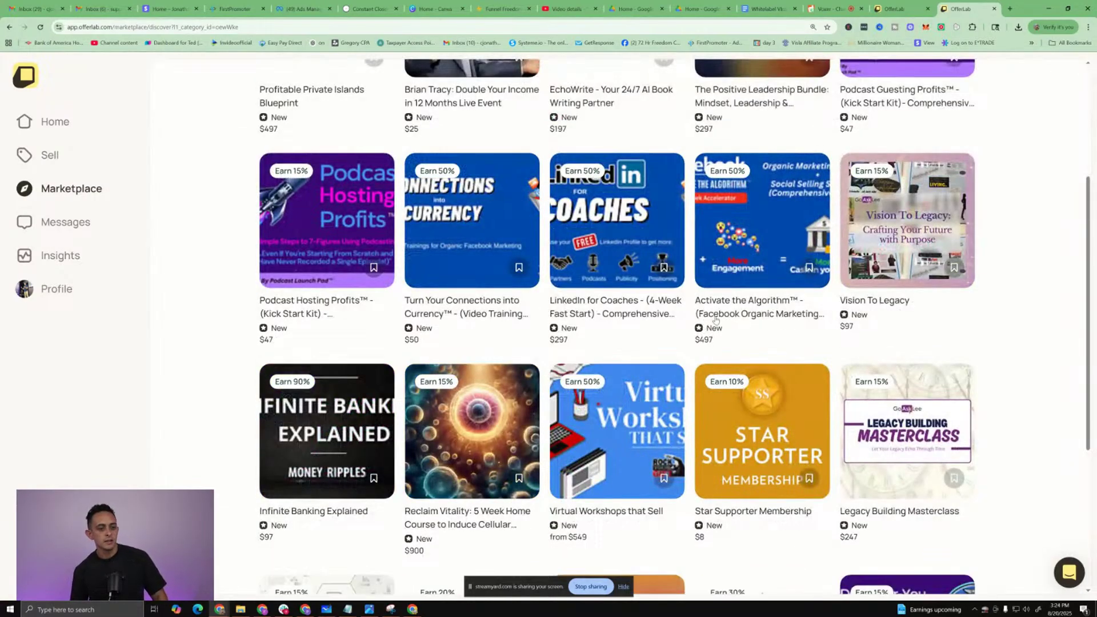
pyautogui.scroll(-4, 705, 319)
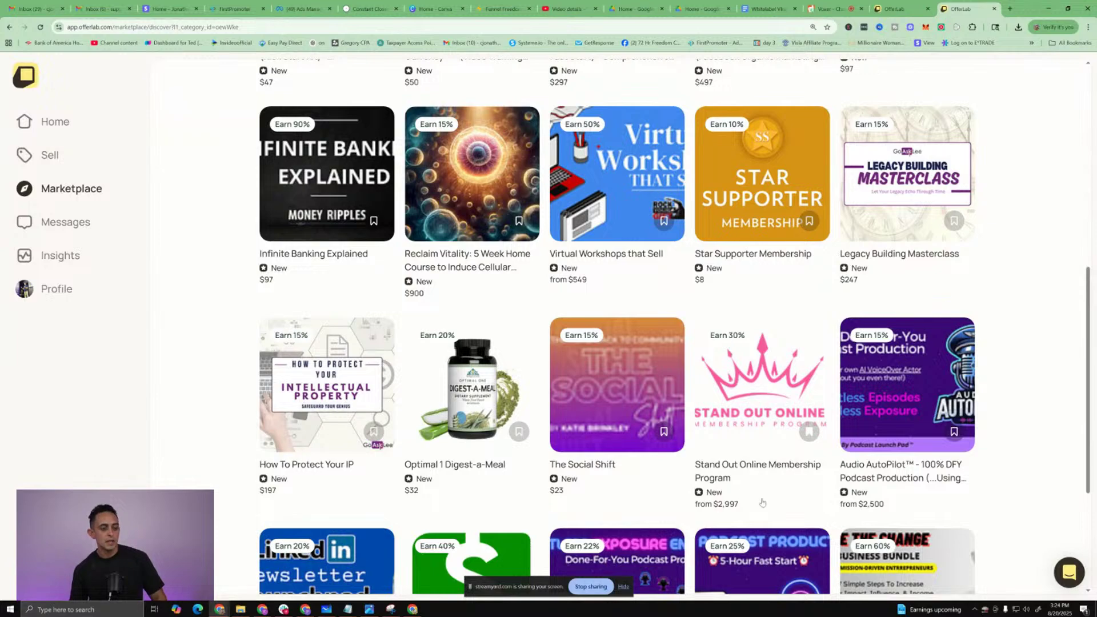
pyautogui.moveTo(740, 507); pyautogui.dragTo(697, 508)
pyautogui.click(730, 457)
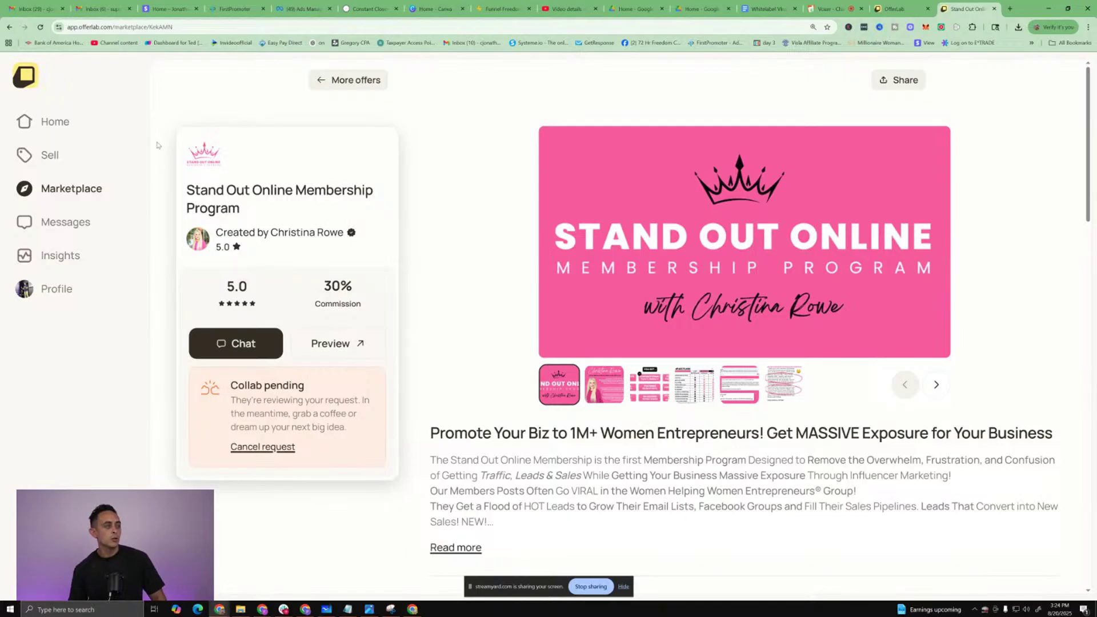
pyautogui.click(9, 26)
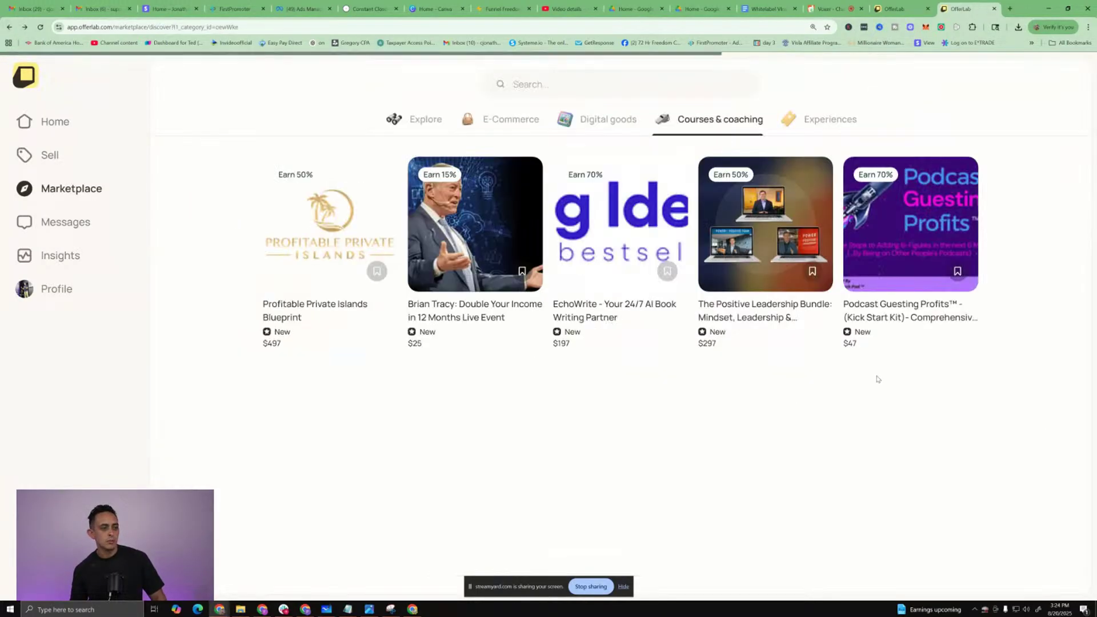
# Open the 5-Day Flip Funding Challenge offer (5.0 rating, 90% commission) and start a promote request
pyautogui.scroll(-5, 873, 368)
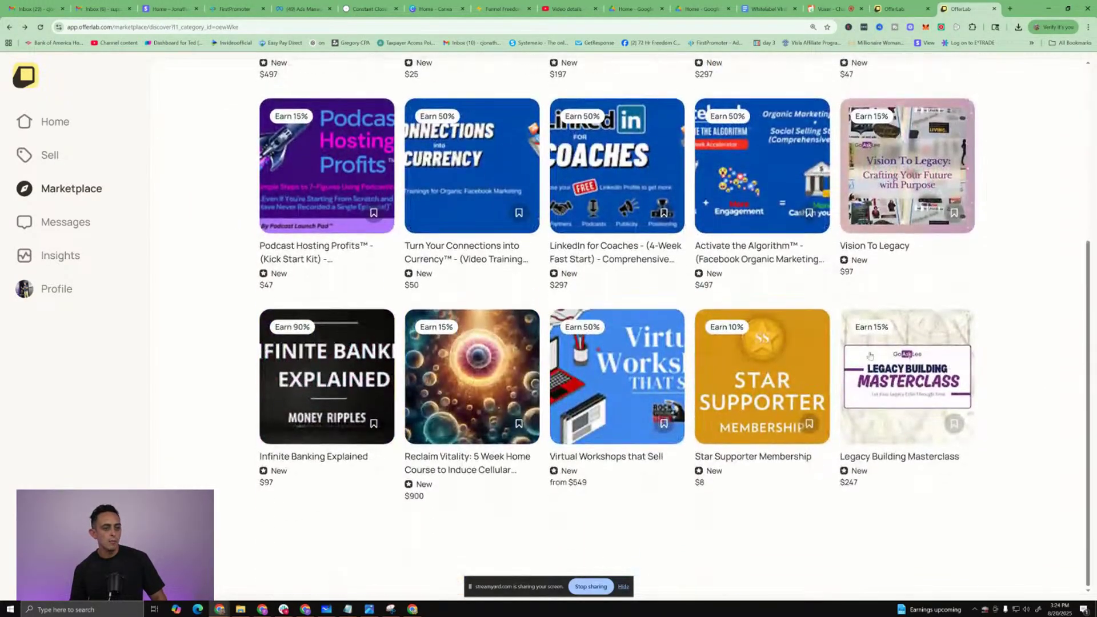
pyautogui.scroll(-3, 869, 356)
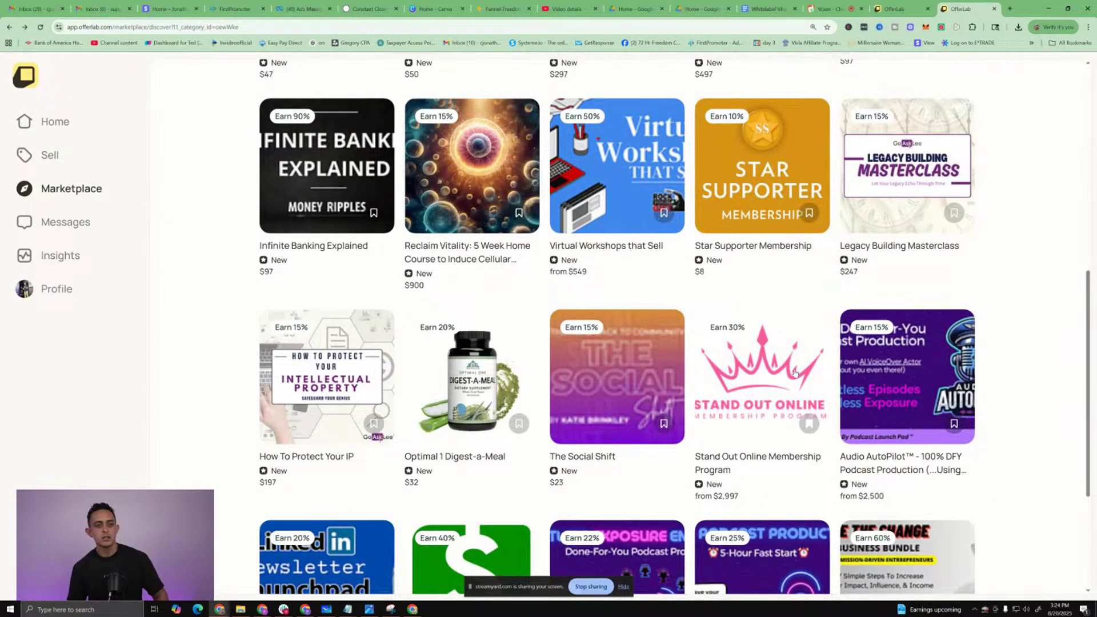
pyautogui.scroll(-3, 794, 373)
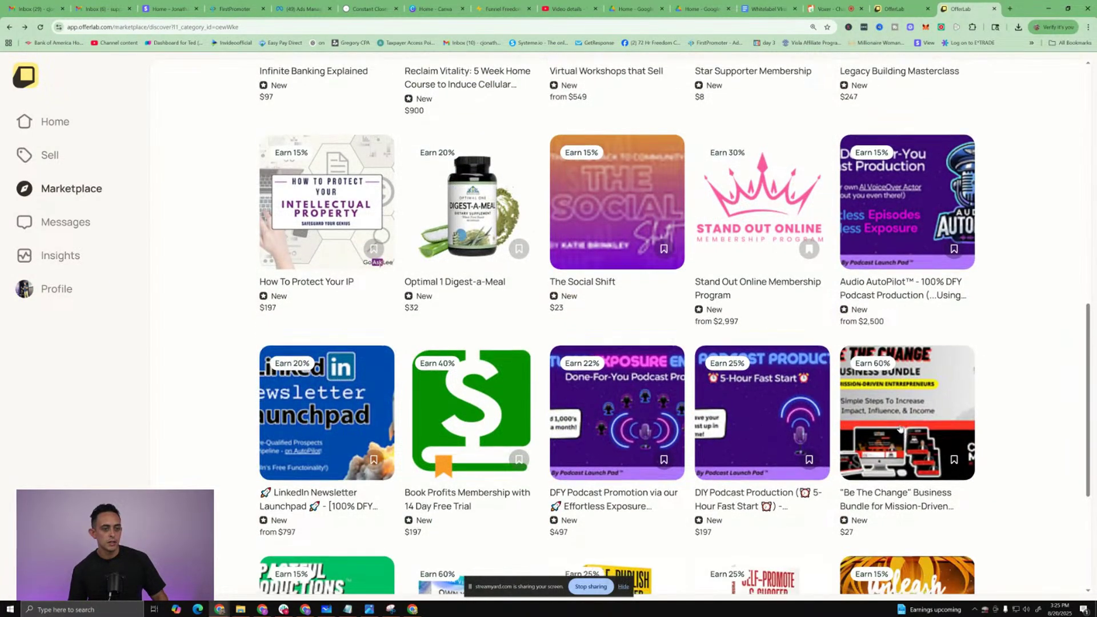
pyautogui.scroll(-3, 900, 428)
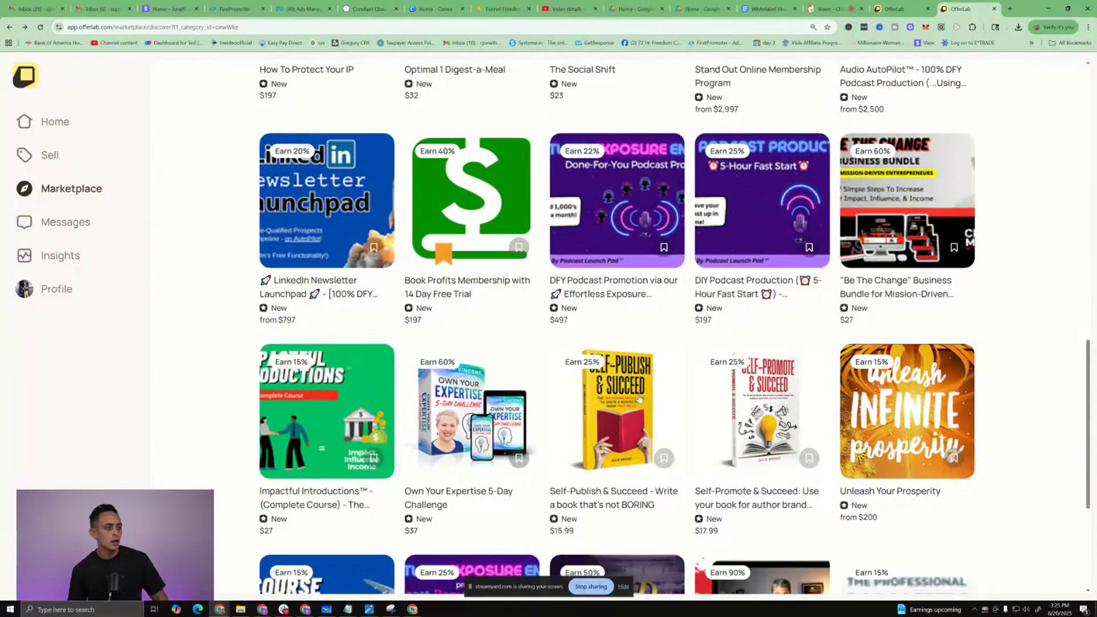
pyautogui.scroll(-3, 638, 398)
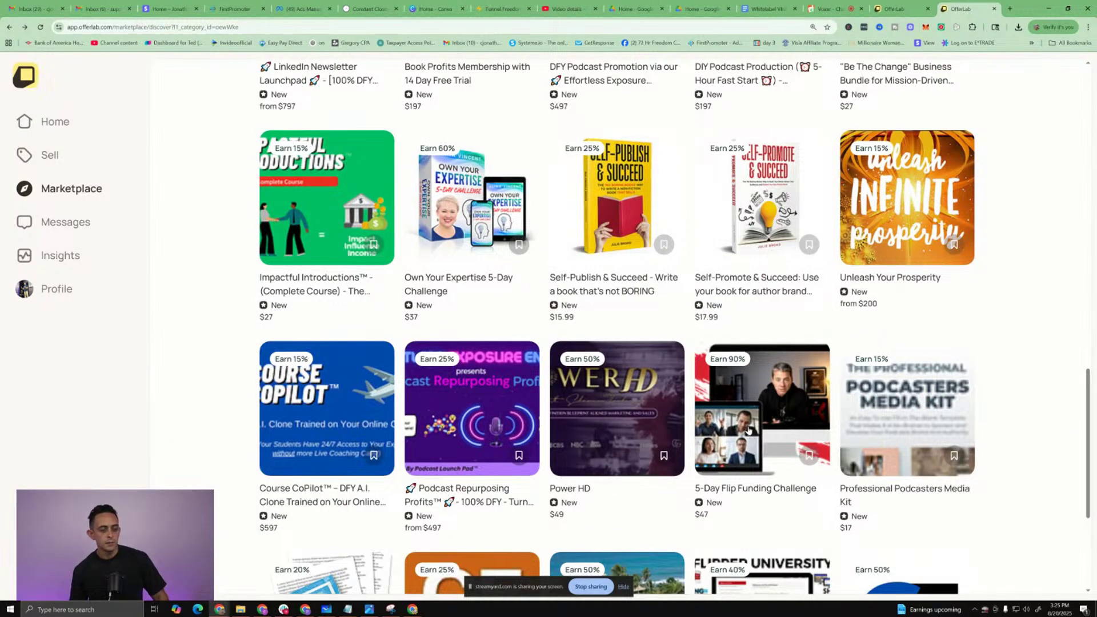
pyautogui.click(748, 430)
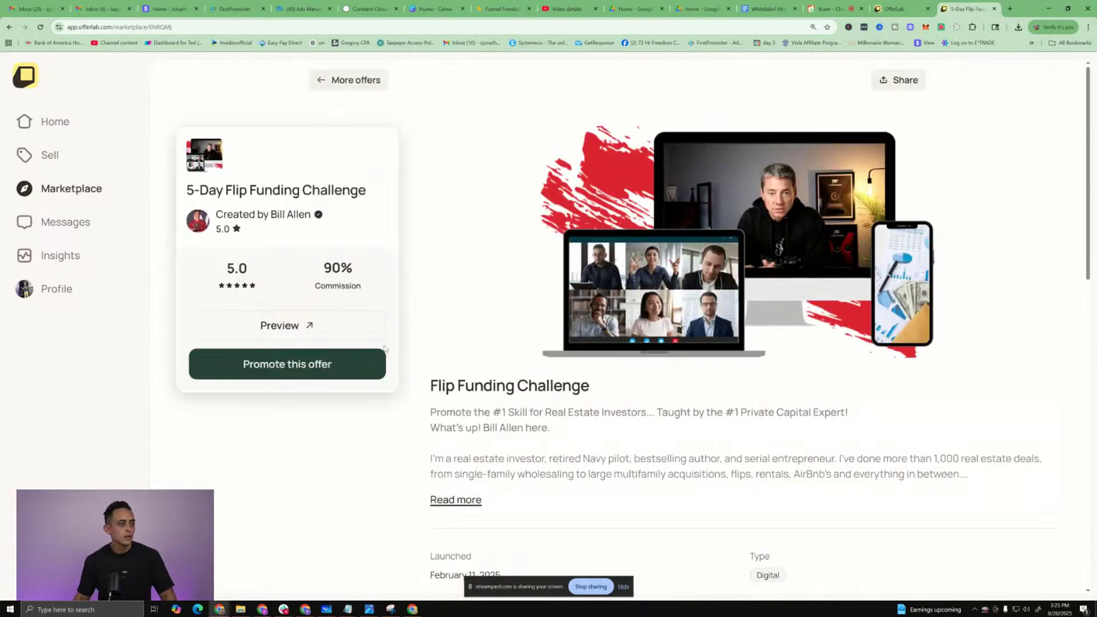
pyautogui.click(296, 367)
# Submit a collab request for 5-Day Flip Funding Challenge with the message 'Hello. I would love to promote this to my funnel'
pyautogui.click(503, 361)
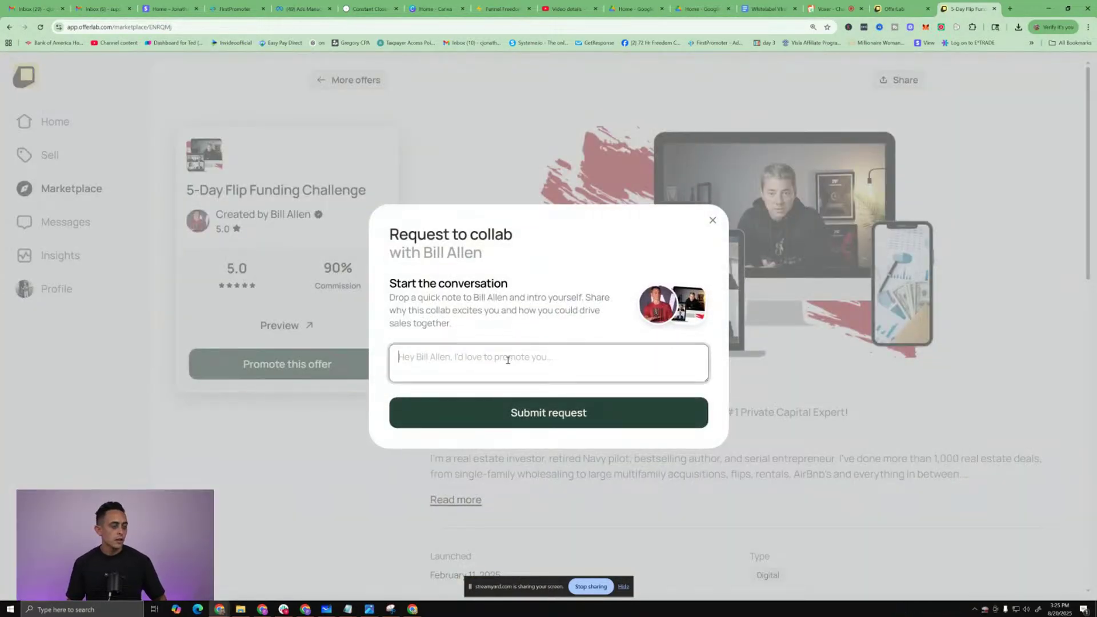
pyautogui.write('Create a Free OFFERLAB account here + Get my Bonus Here: https://www.jonathanmontoyalive.com/offerlab')
pyautogui.hotkey('ctrl', 'z')
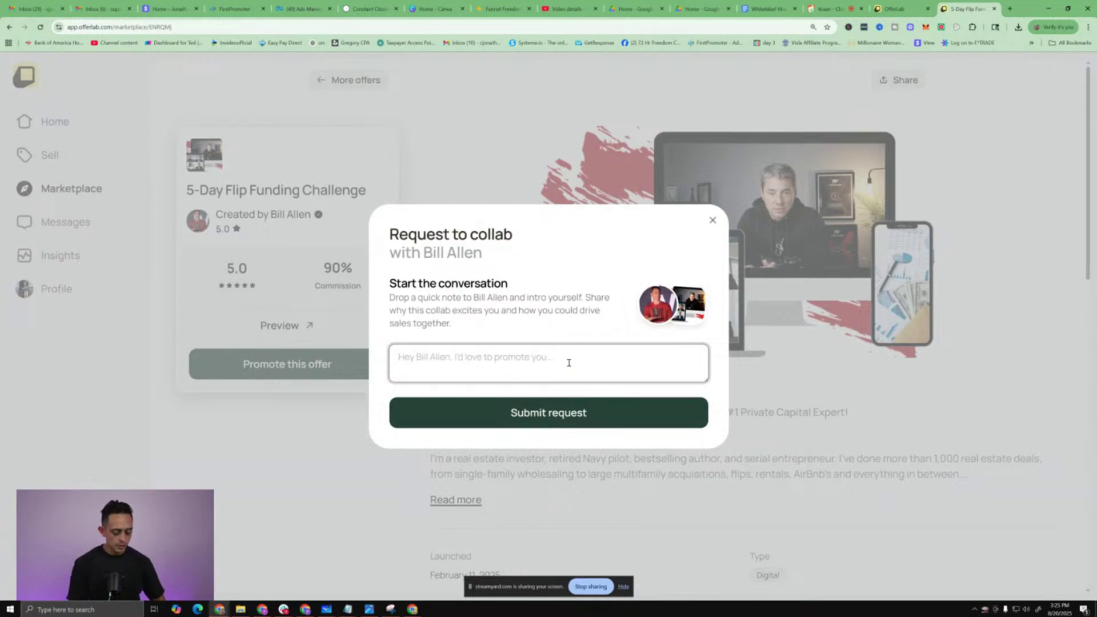
pyautogui.write('Hello')
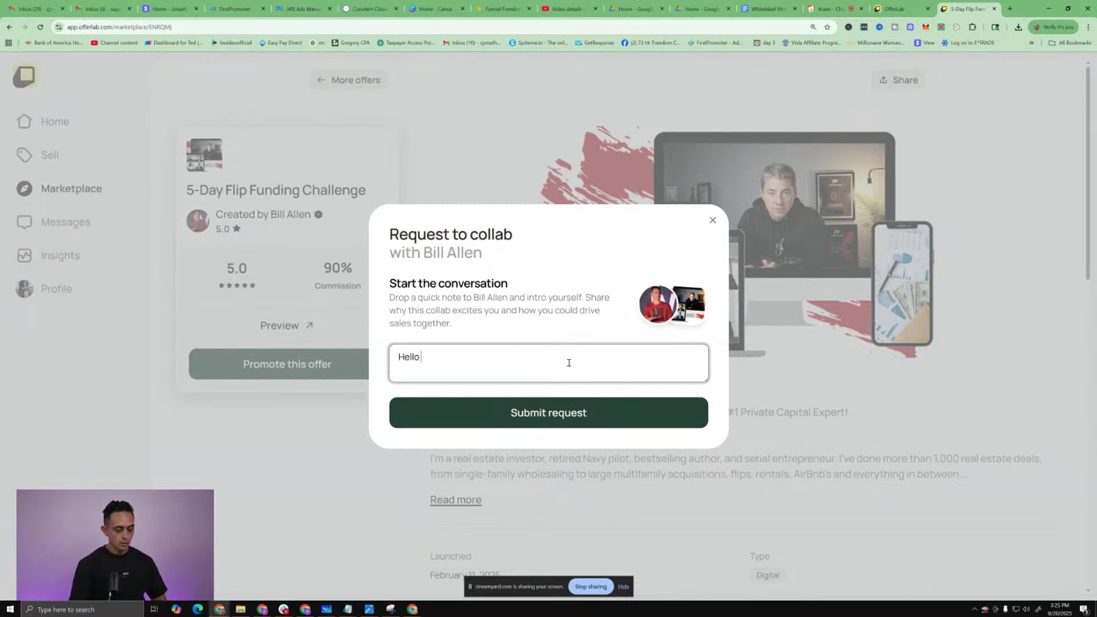
pyautogui.write('. I would love to promote this to my audience and crea')
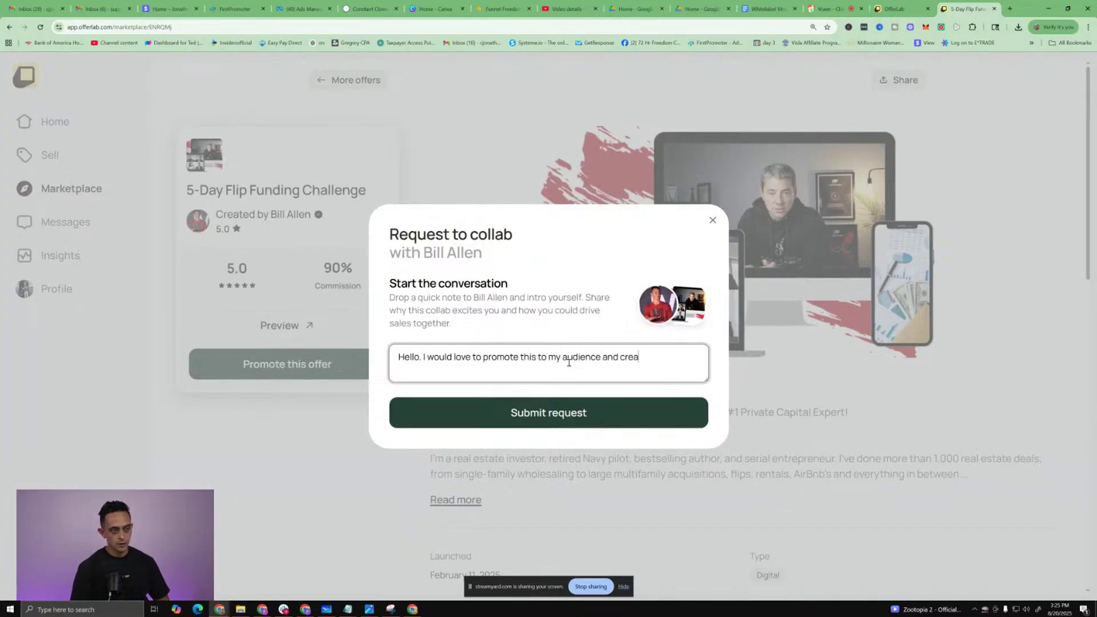
pyautogui.write('unnel with your product')
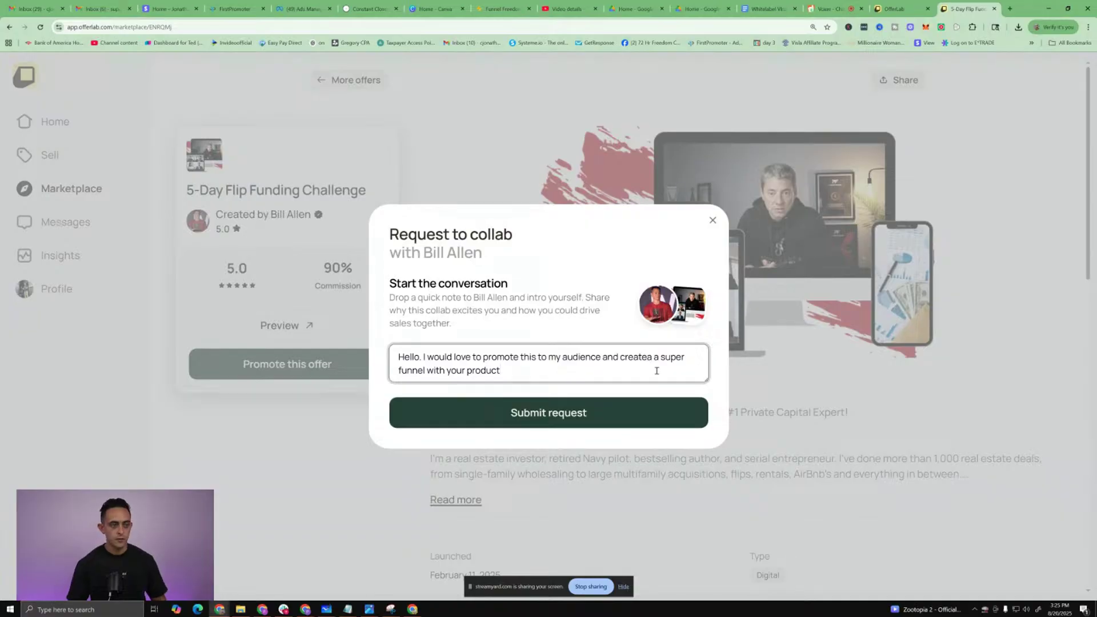
pyautogui.hotkey('ctrl', 'a')
pyautogui.hotkey('ctrl', 'c')
pyautogui.click(617, 414)
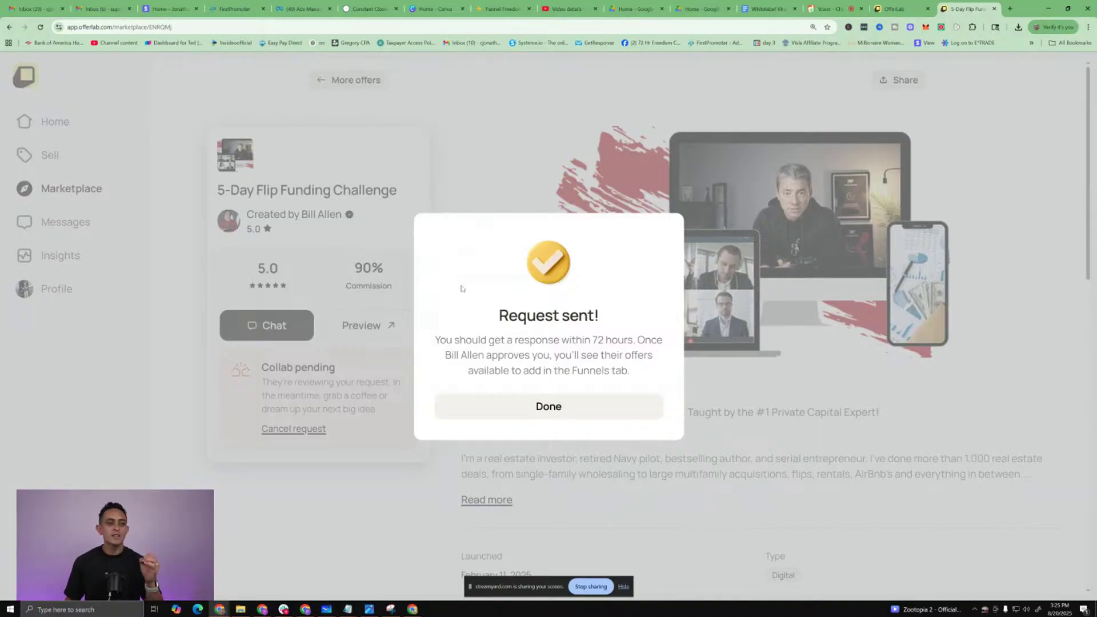
pyautogui.click(550, 404)
# Search the Marketplace for a creator's offers, close the search, and open Infinite Banking Explained
pyautogui.click(13, 27)
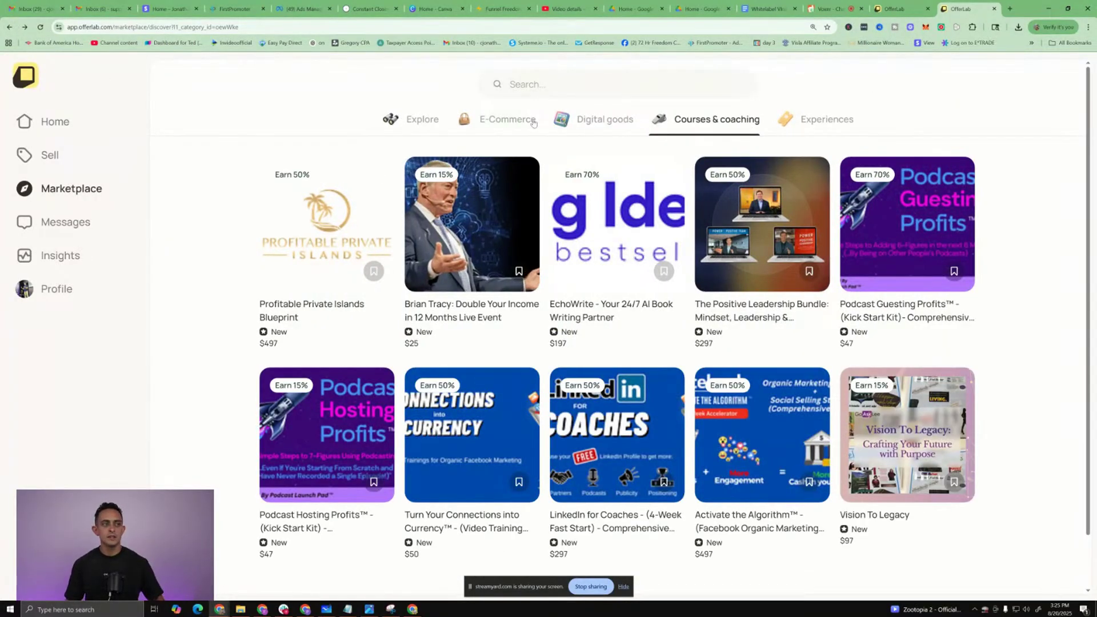
pyautogui.click(543, 86)
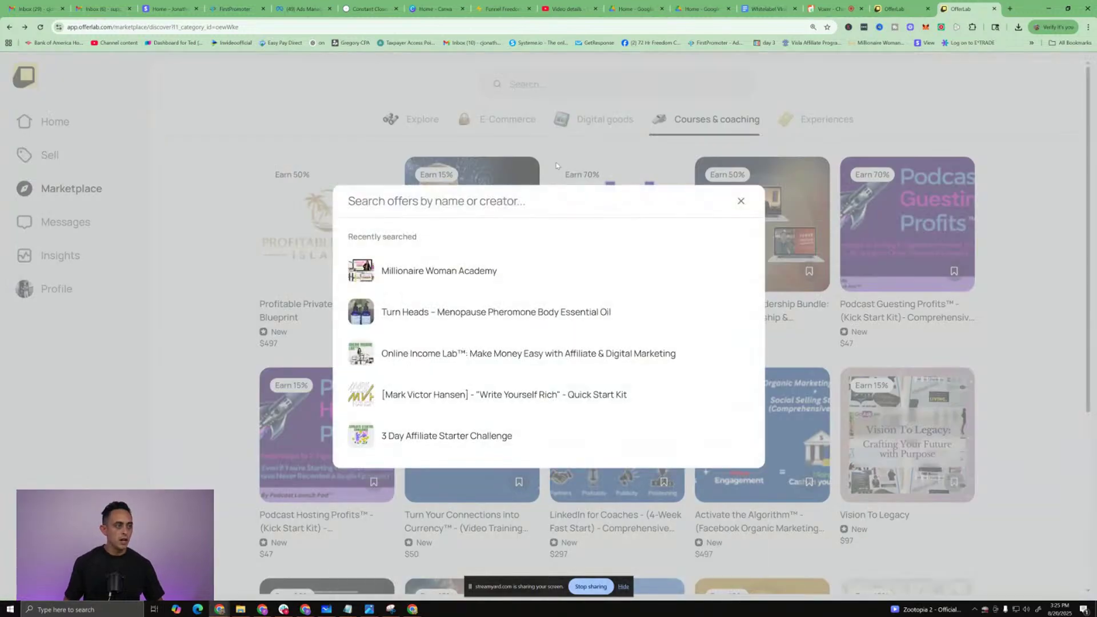
pyautogui.write('jonathan montoya')
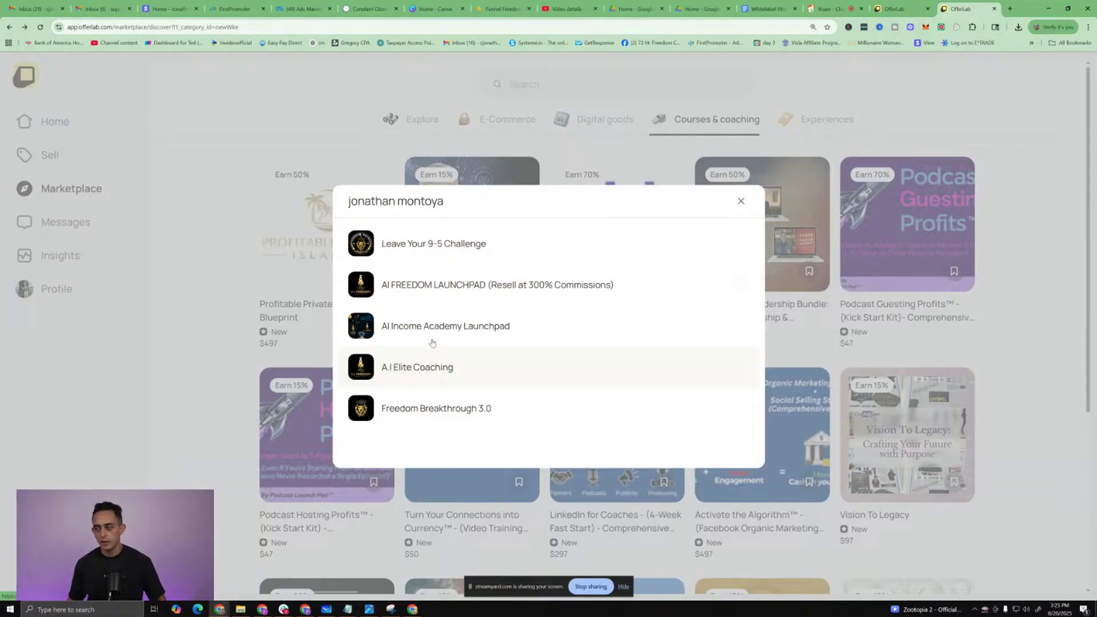
pyautogui.click(403, 143)
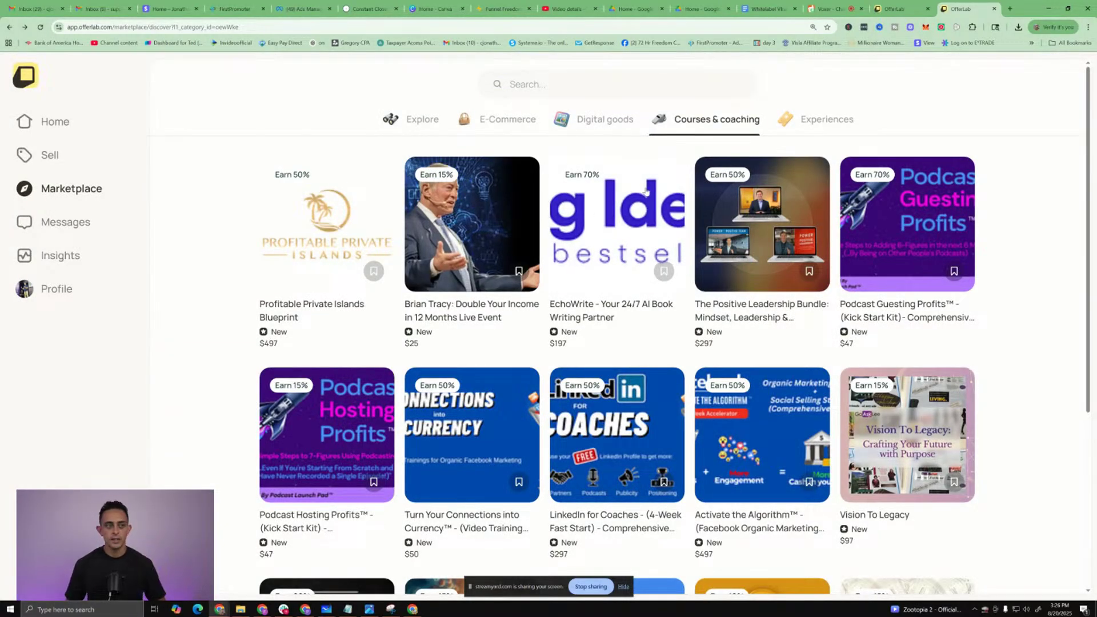
pyautogui.scroll(-5, 646, 194)
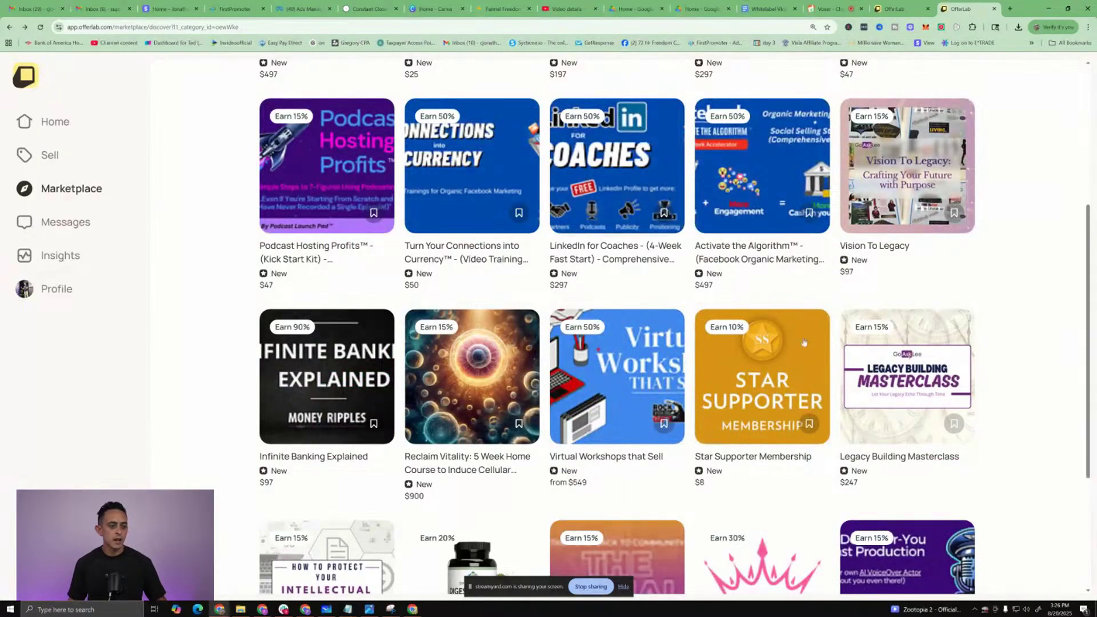
pyautogui.scroll(-4, 604, 327)
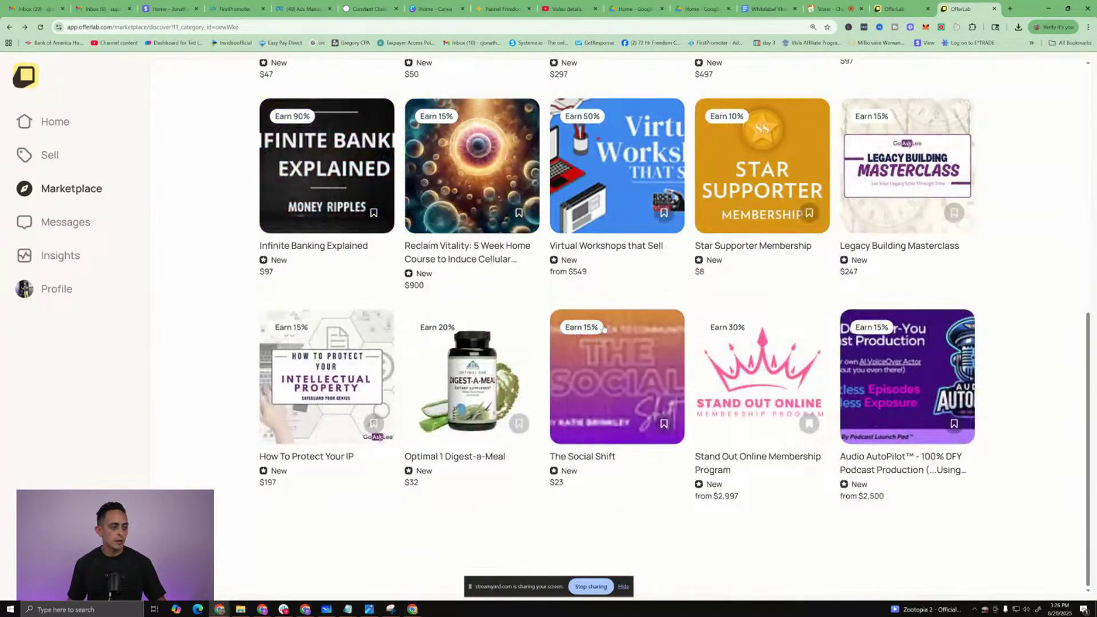
pyautogui.click(322, 192)
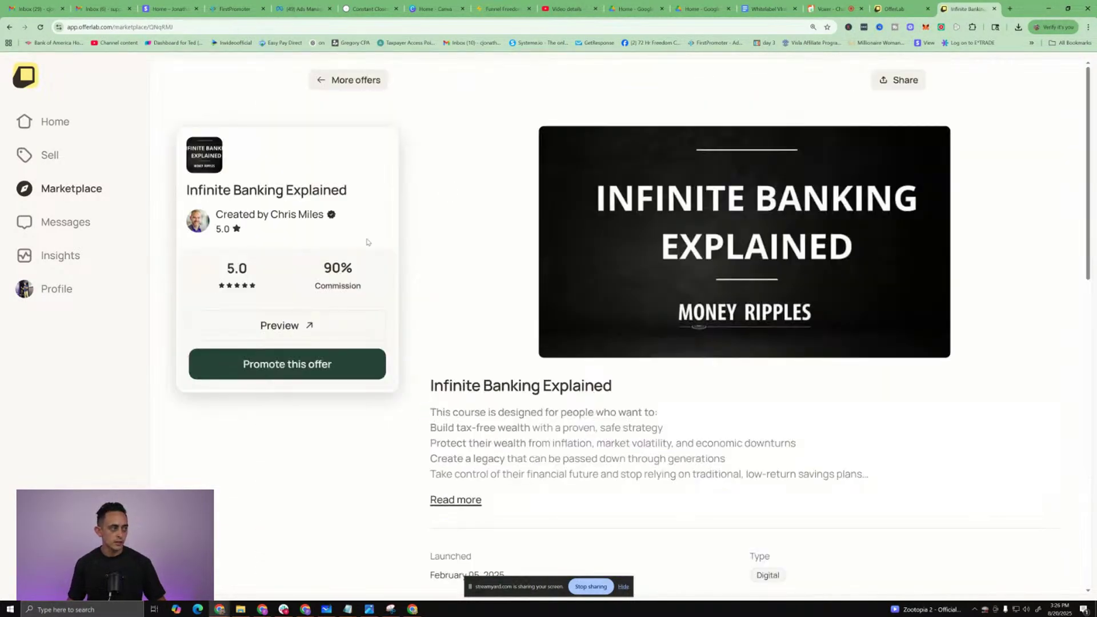
# Request to promote Infinite Banking Explained using the pasted promotion message
pyautogui.click(318, 370)
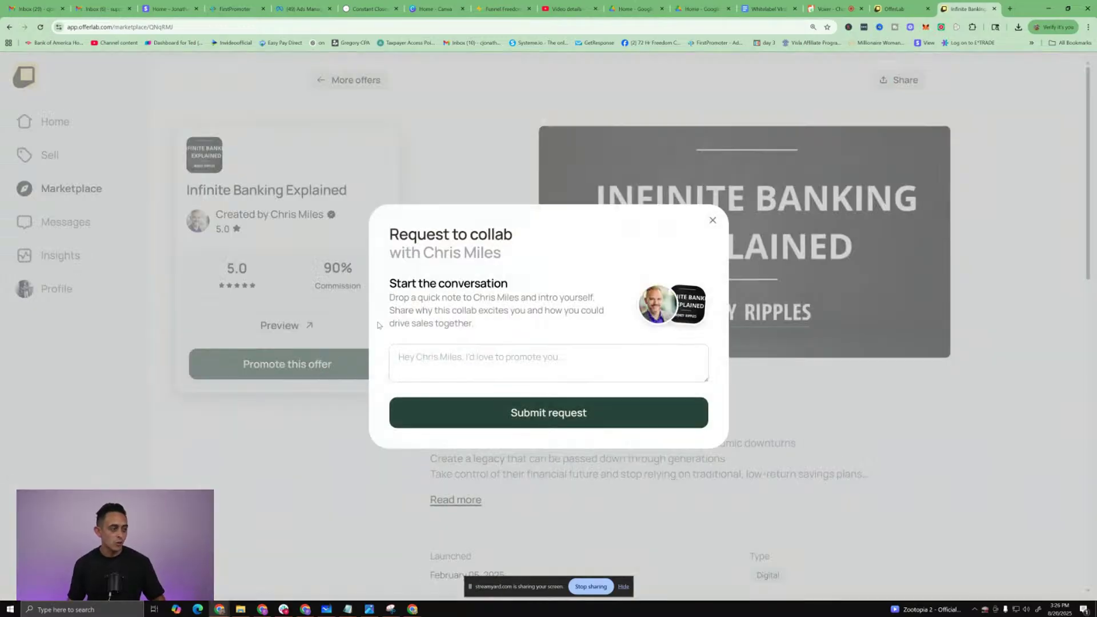
pyautogui.click(500, 346)
pyautogui.hotkey('ctrl', 'v')
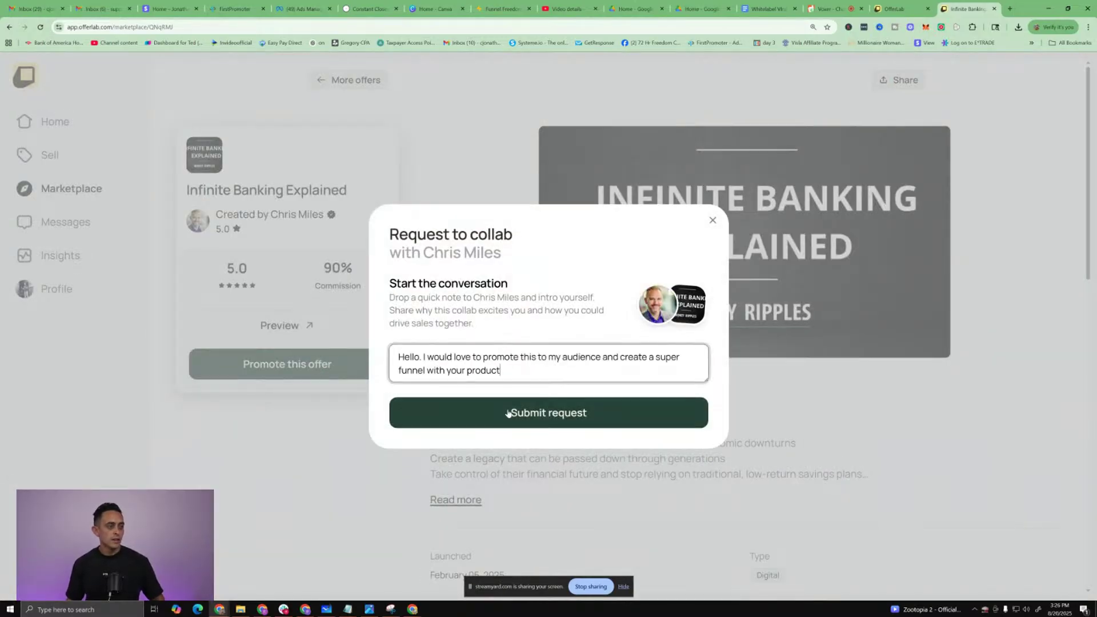
pyautogui.click(507, 413)
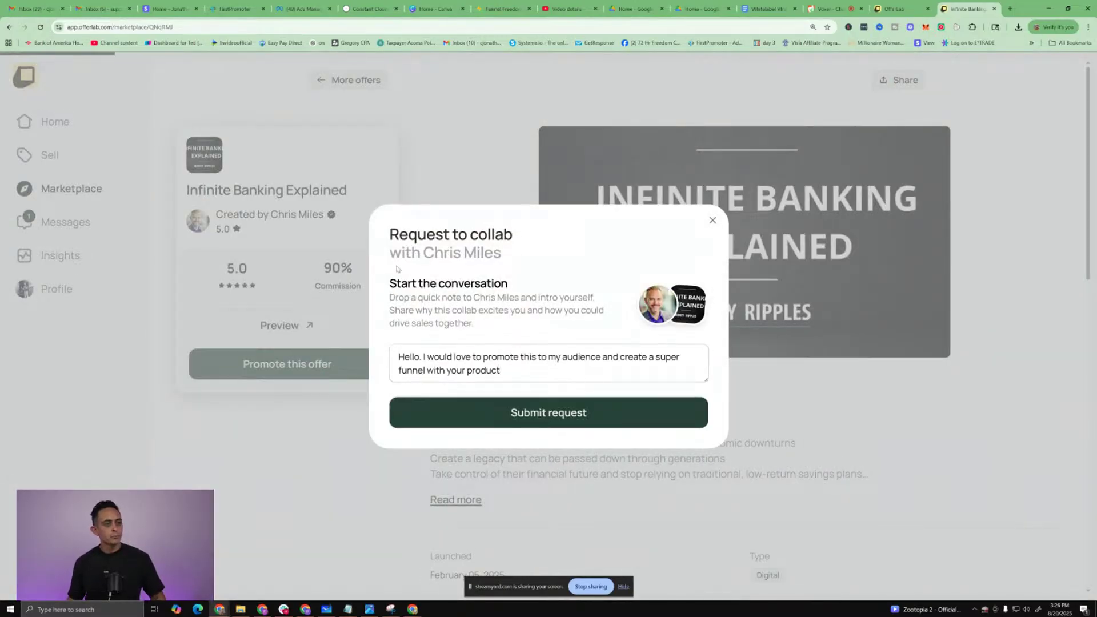
pyautogui.click(577, 410)
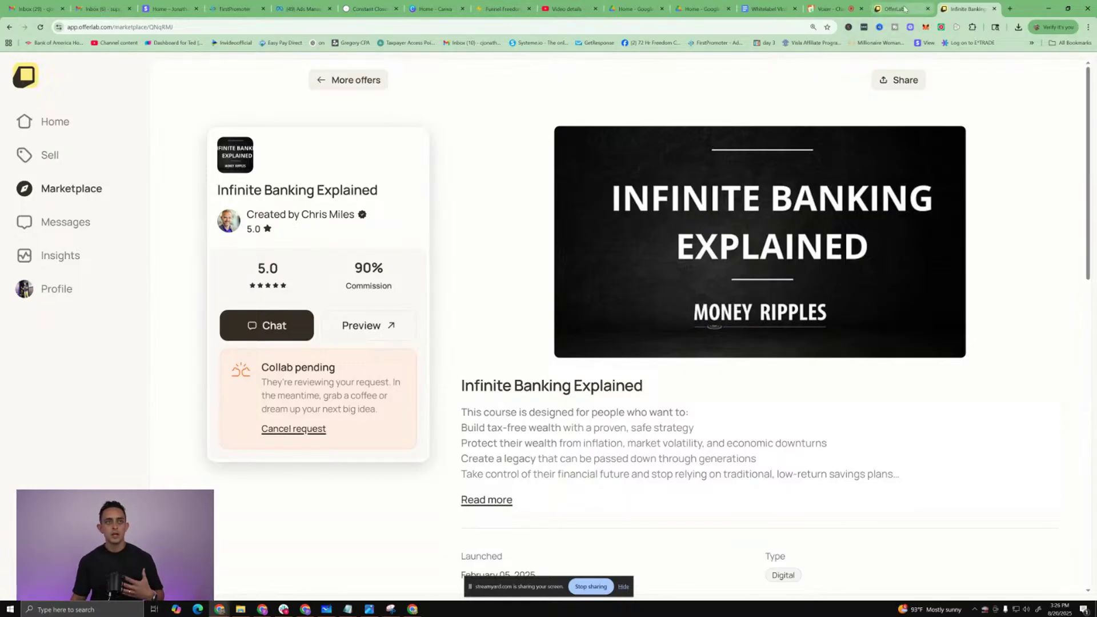
pyautogui.moveTo(904, 9)
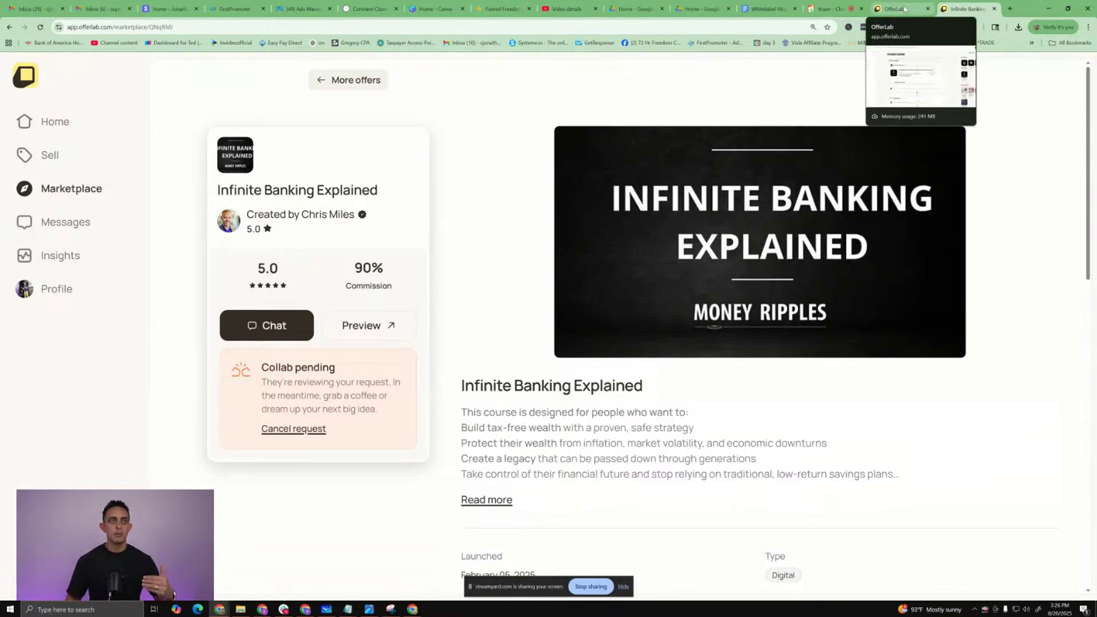
pyautogui.click(904, 8)
pyautogui.scroll(-1, 994, 318)
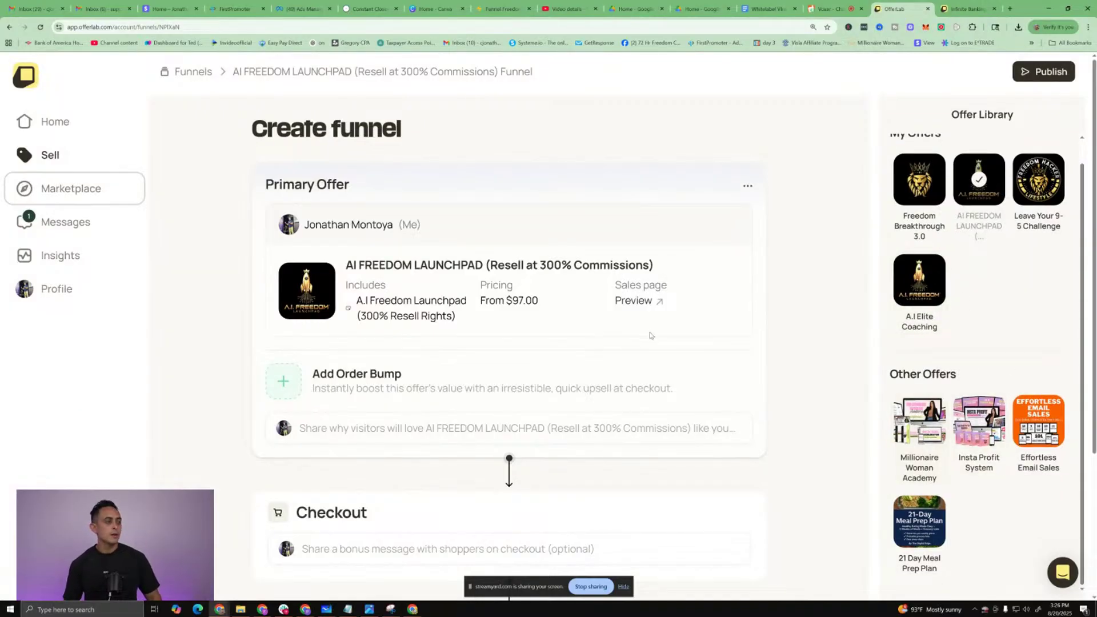
pyautogui.scroll(-1, 634, 320)
pyautogui.scroll(1, 624, 320)
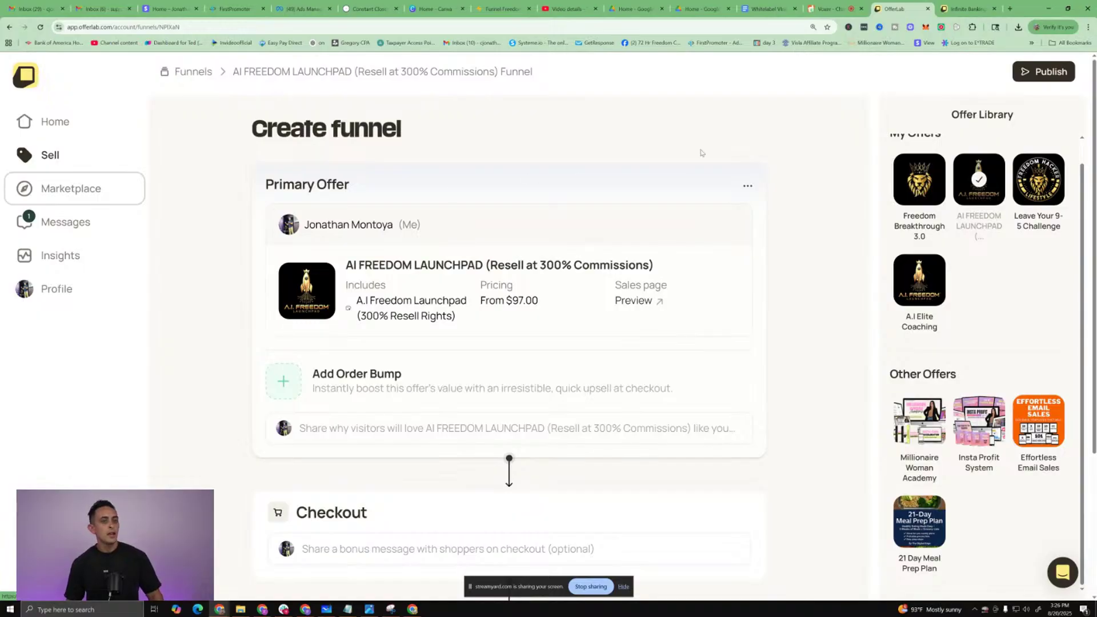
pyautogui.scroll(-1, 411, 231)
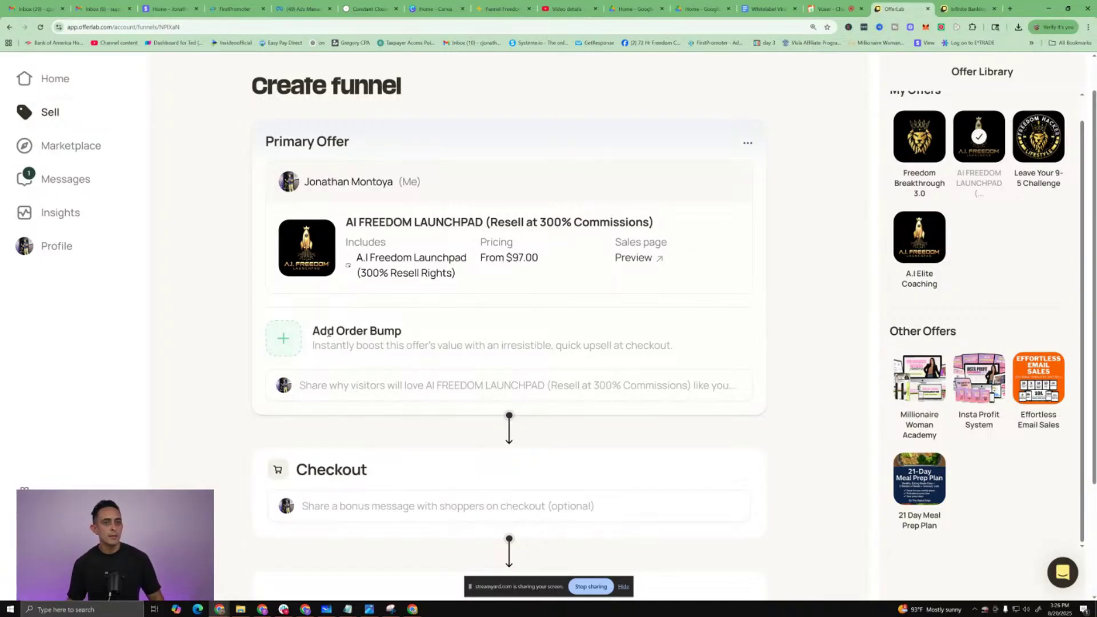
# Make Leave Your 9-5 Challenge ($5.00) the order bump on the AI FREEDOM LAUNCHPAD offer
pyautogui.click(294, 335)
pyautogui.scroll(-2, 534, 341)
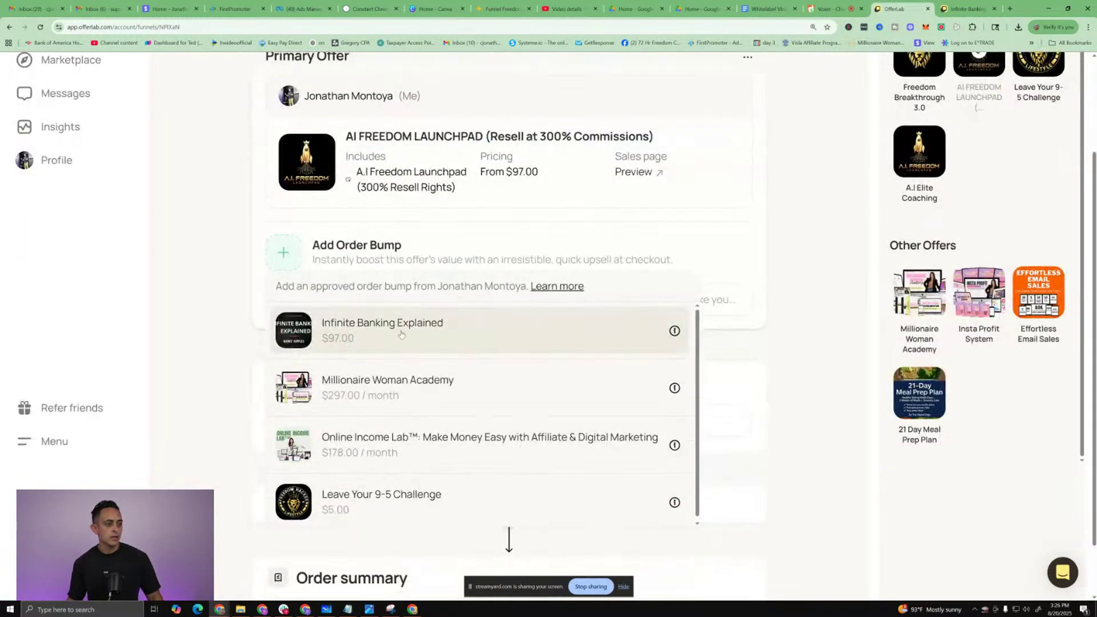
pyautogui.click(405, 492)
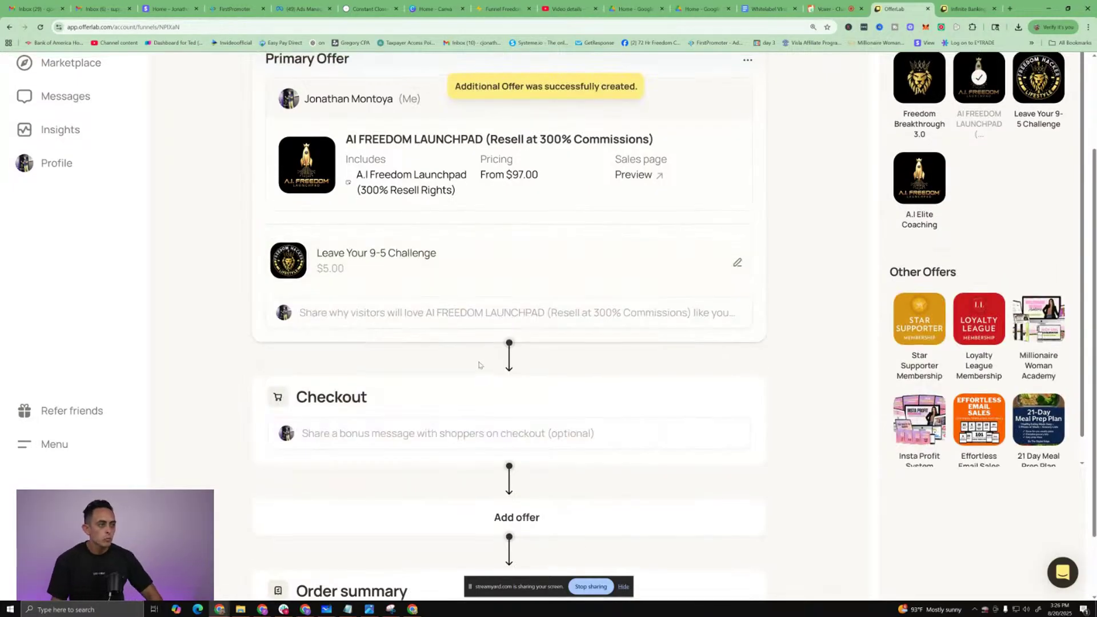
pyautogui.scroll(1, 478, 365)
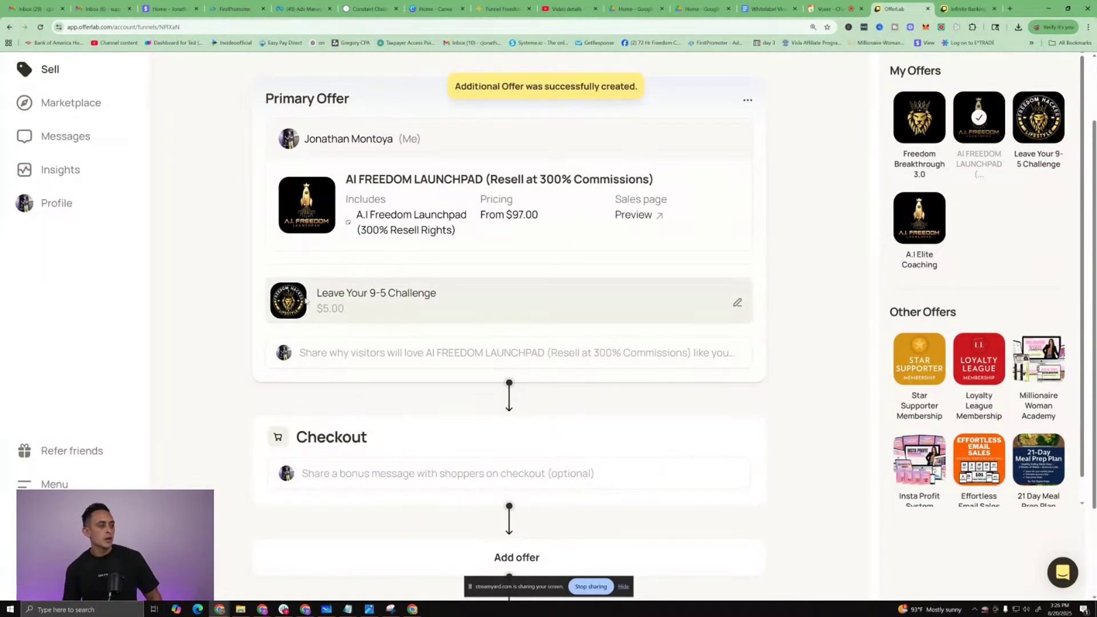
pyautogui.scroll(-3, 411, 267)
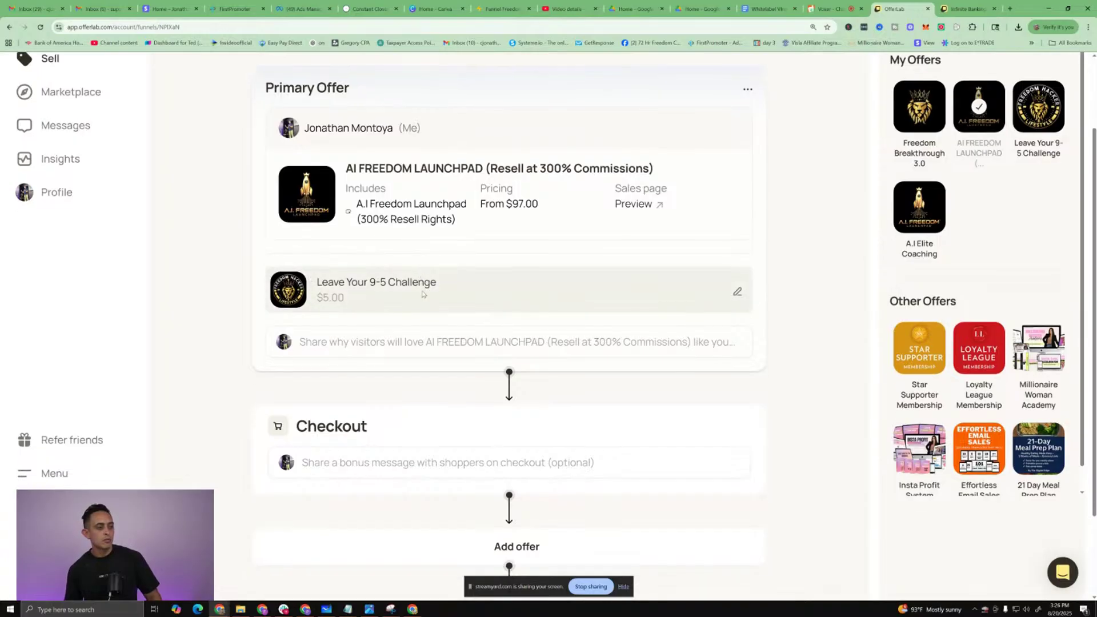
pyautogui.scroll(4, 627, 407)
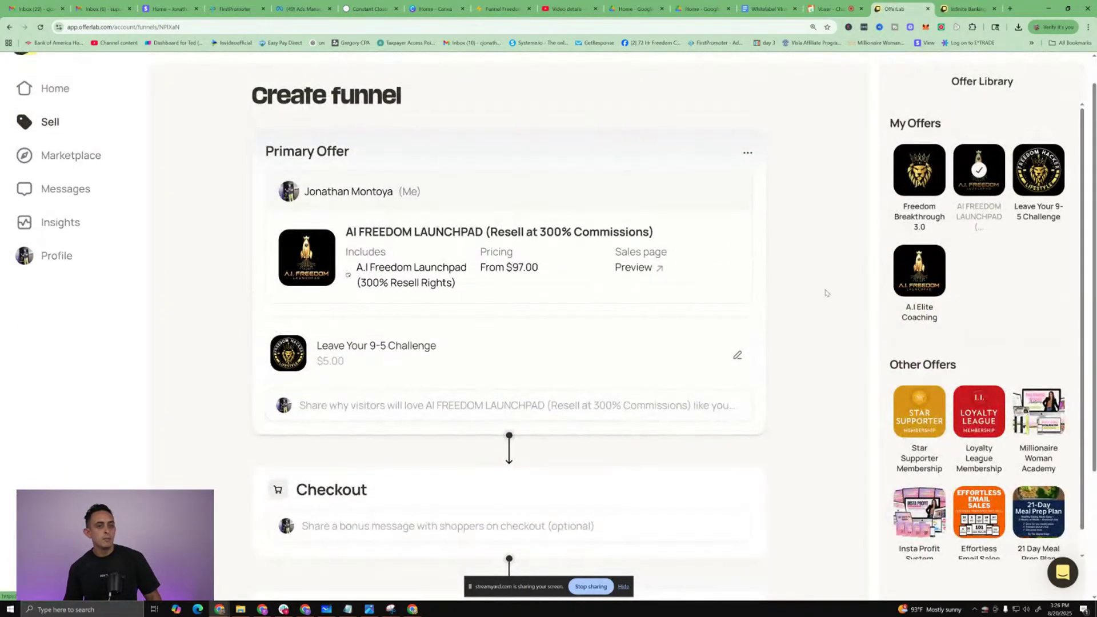
pyautogui.scroll(-1, 979, 303)
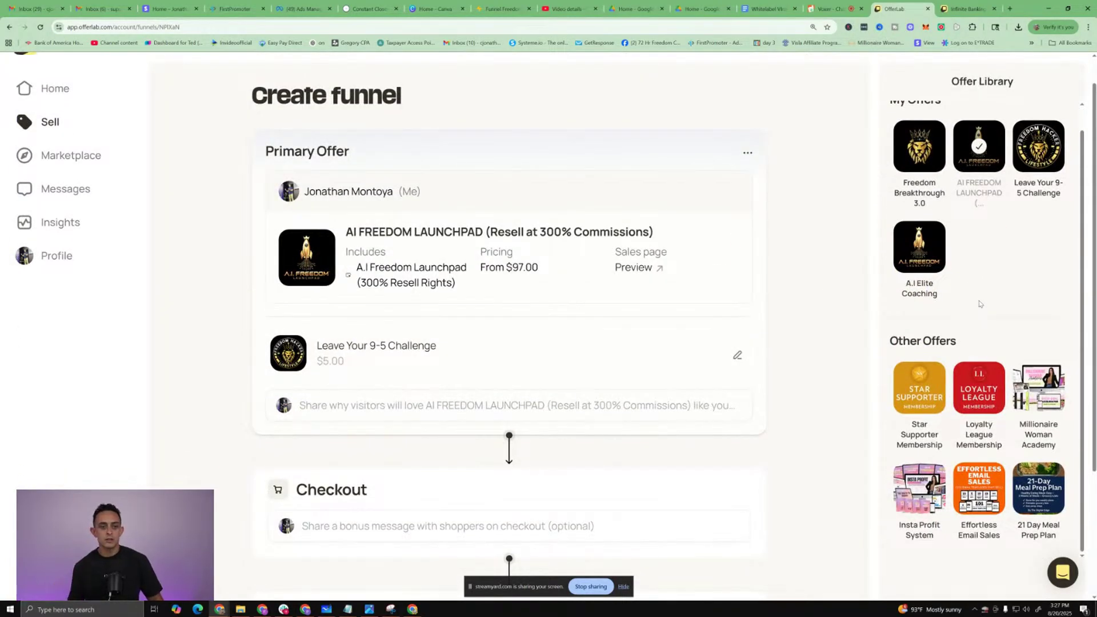
pyautogui.scroll(-2, 1012, 362)
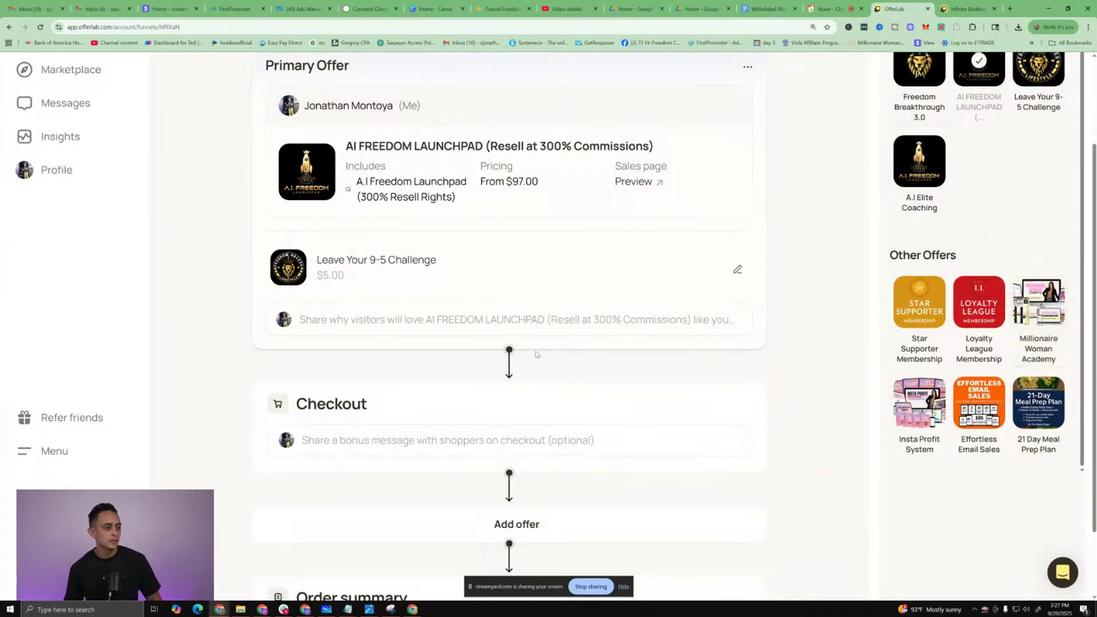
# Add Millionaire Woman Academy from Other Offers as a new funnel offer
pyautogui.click(1039, 303)
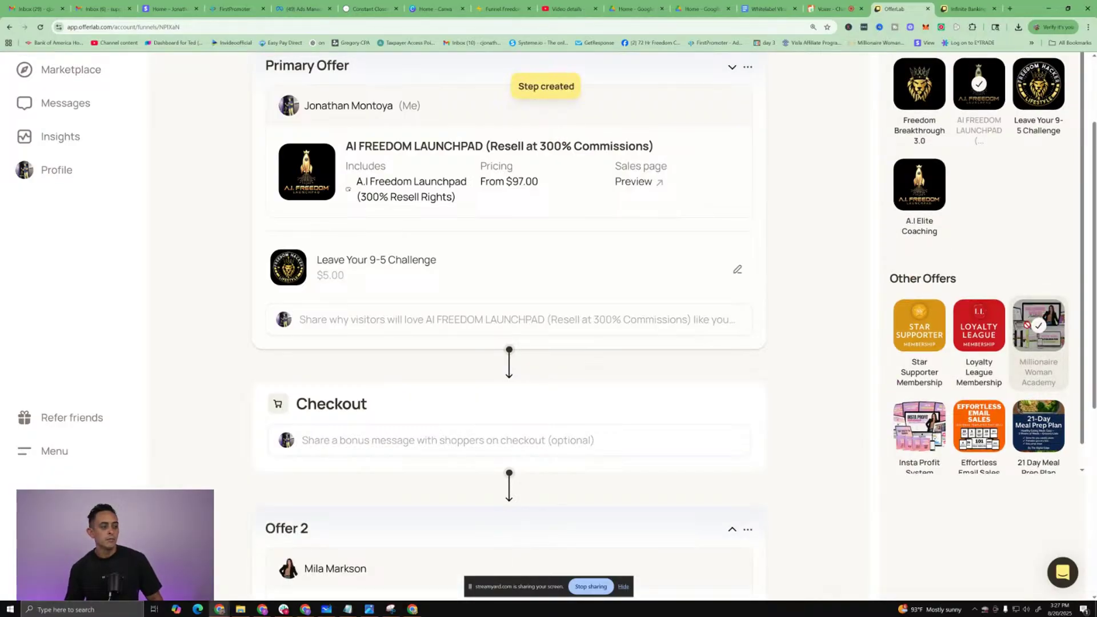
pyautogui.scroll(-5, 979, 342)
pyautogui.scroll(-5, 345, 397)
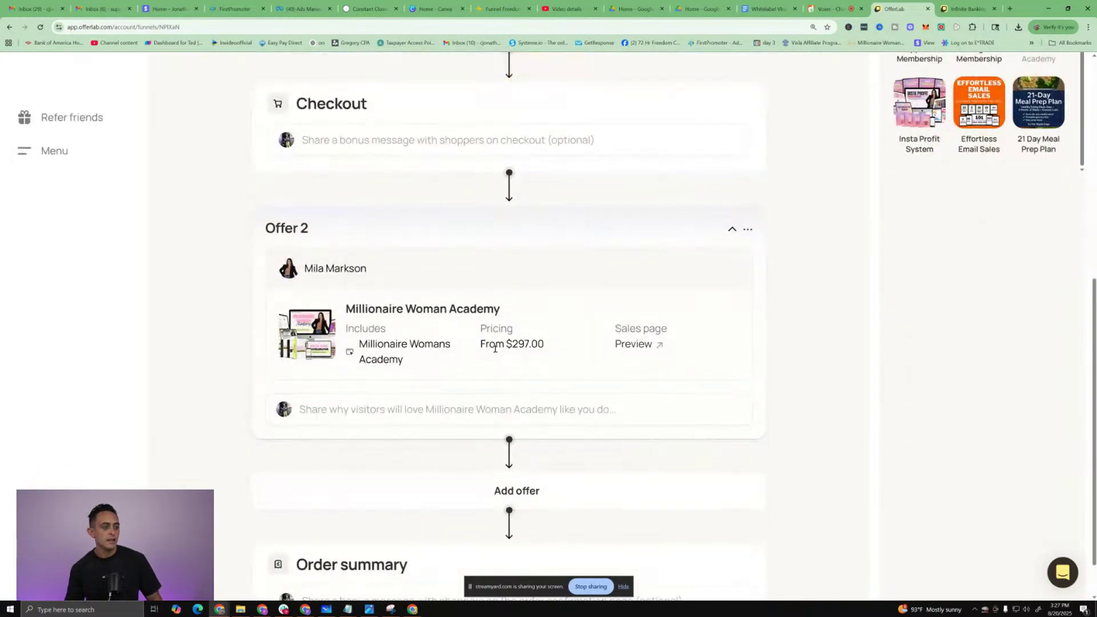
pyautogui.scroll(3, 692, 284)
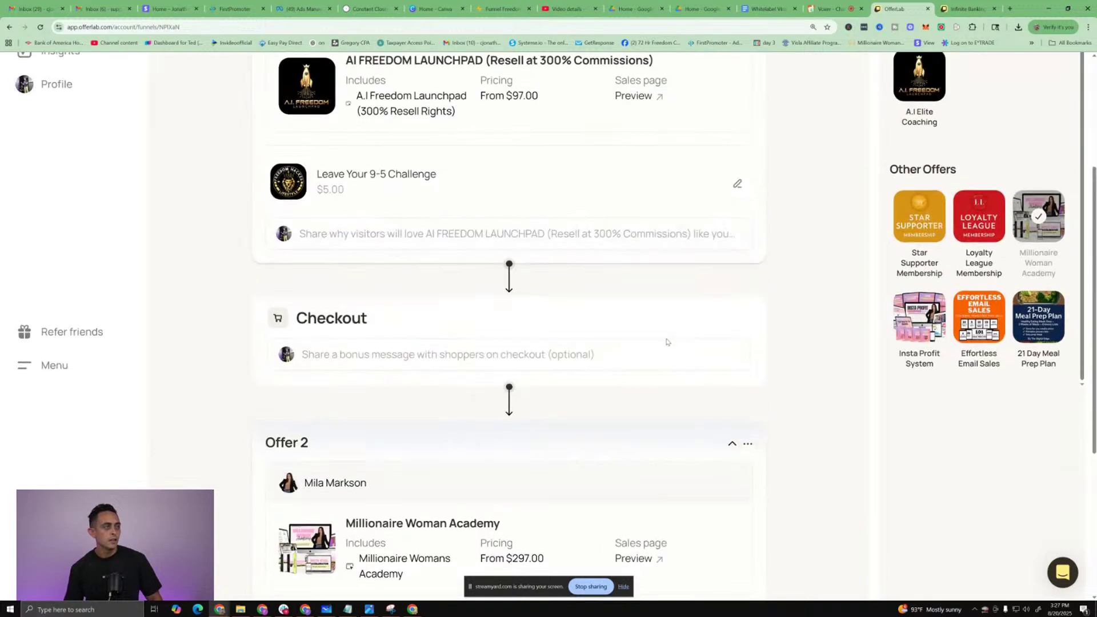
pyautogui.moveTo(381, 320); pyautogui.dragTo(291, 316)
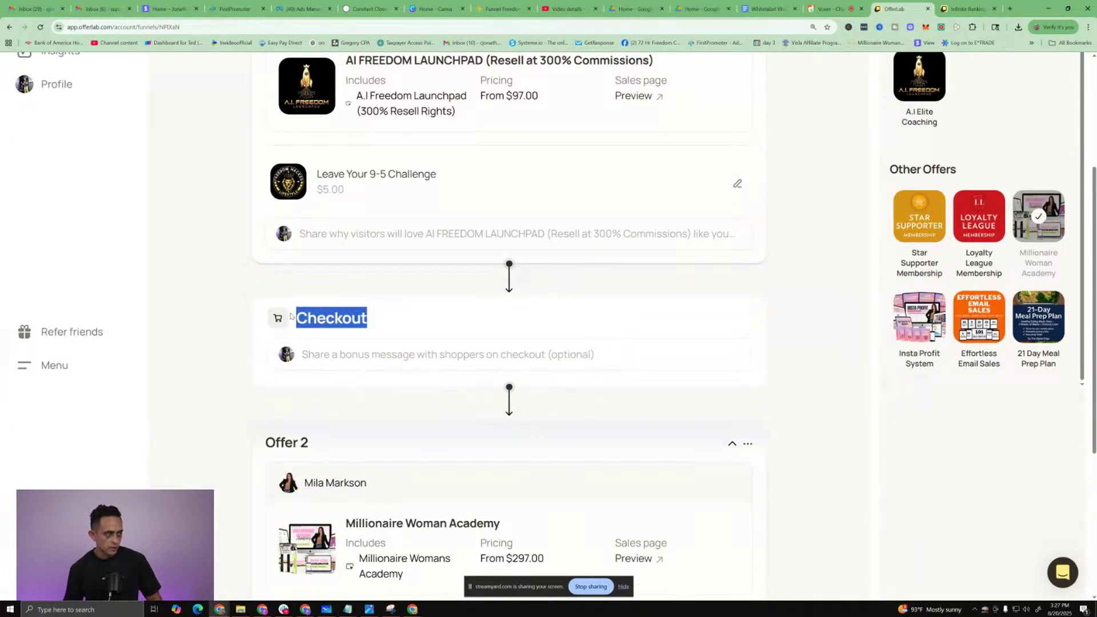
# Move Millionaire Woman Academy to primary, then restore it as Offer 2 after checkout ($297.00)
pyautogui.click(730, 447)
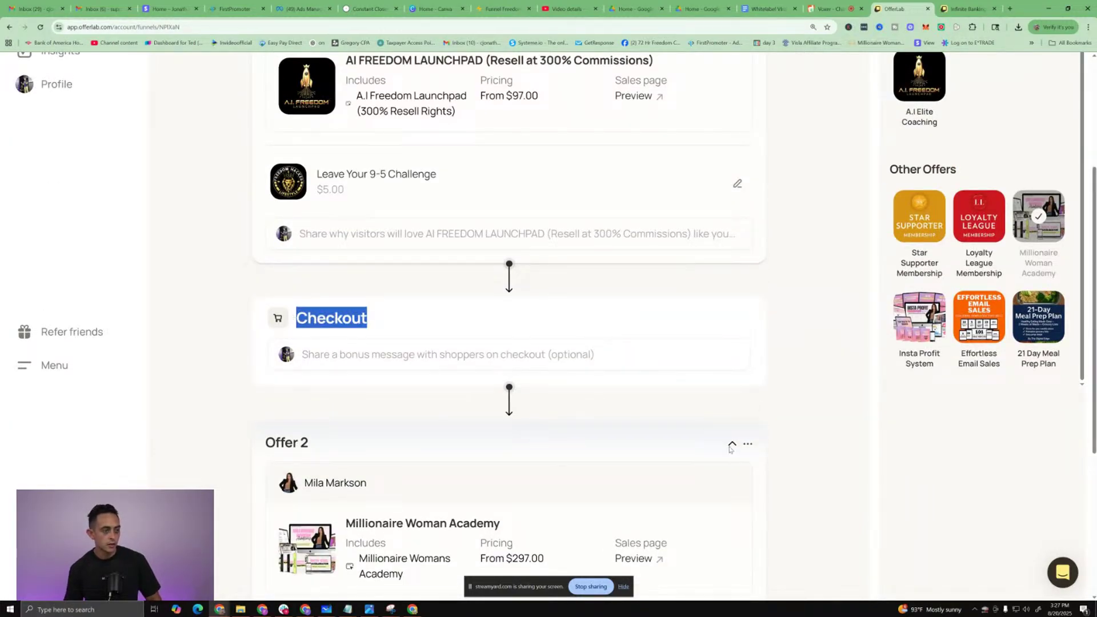
pyautogui.scroll(4, 482, 357)
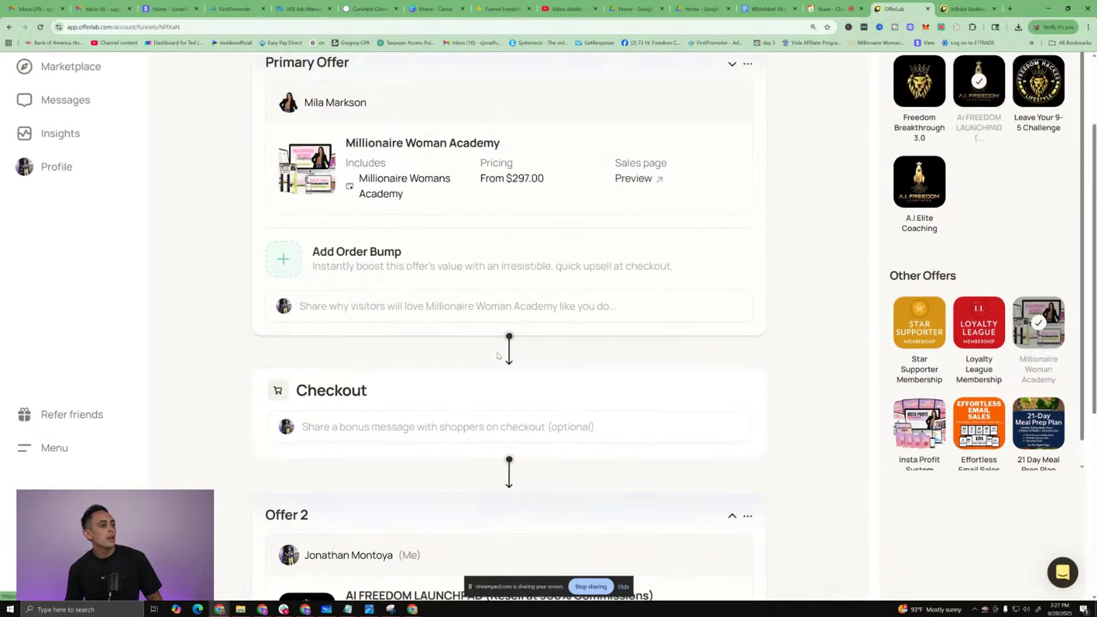
pyautogui.scroll(-4, 497, 256)
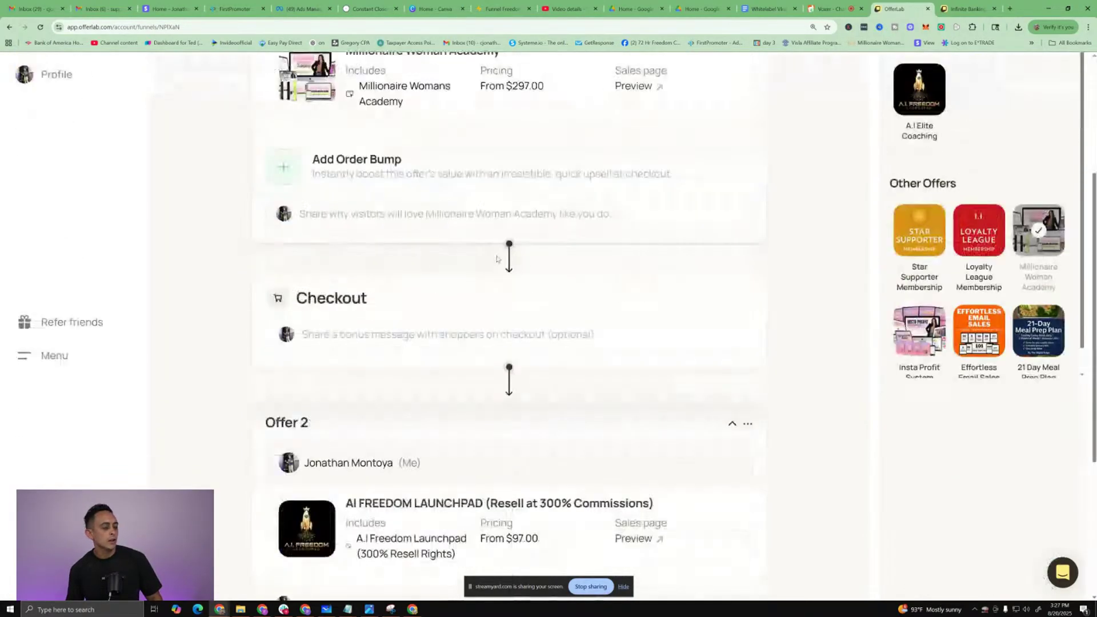
pyautogui.click(730, 423)
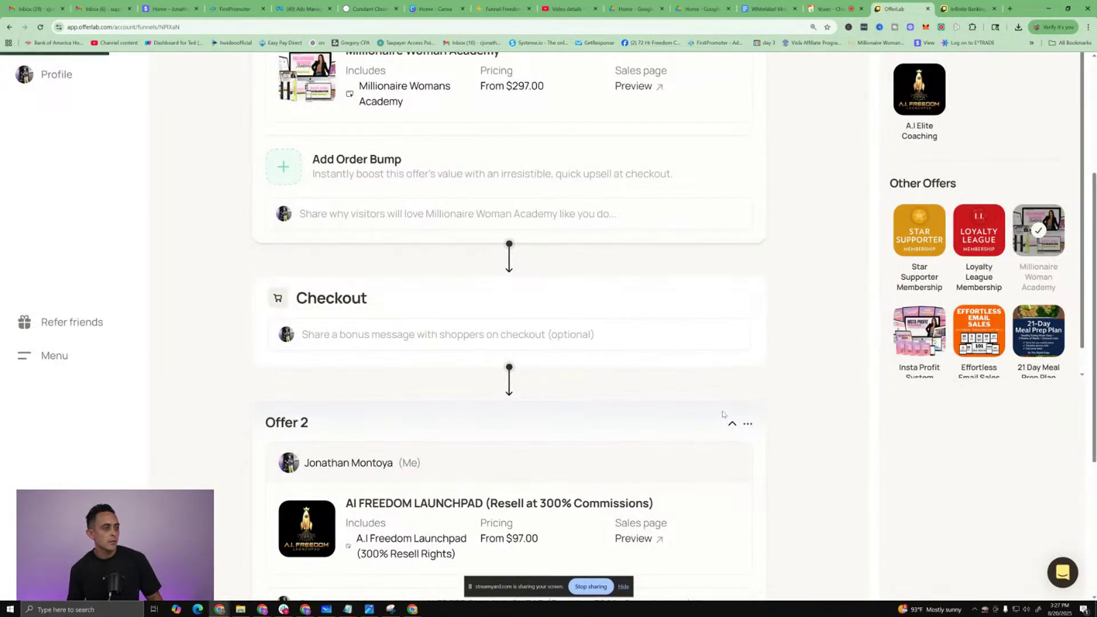
pyautogui.scroll(-5, 691, 404)
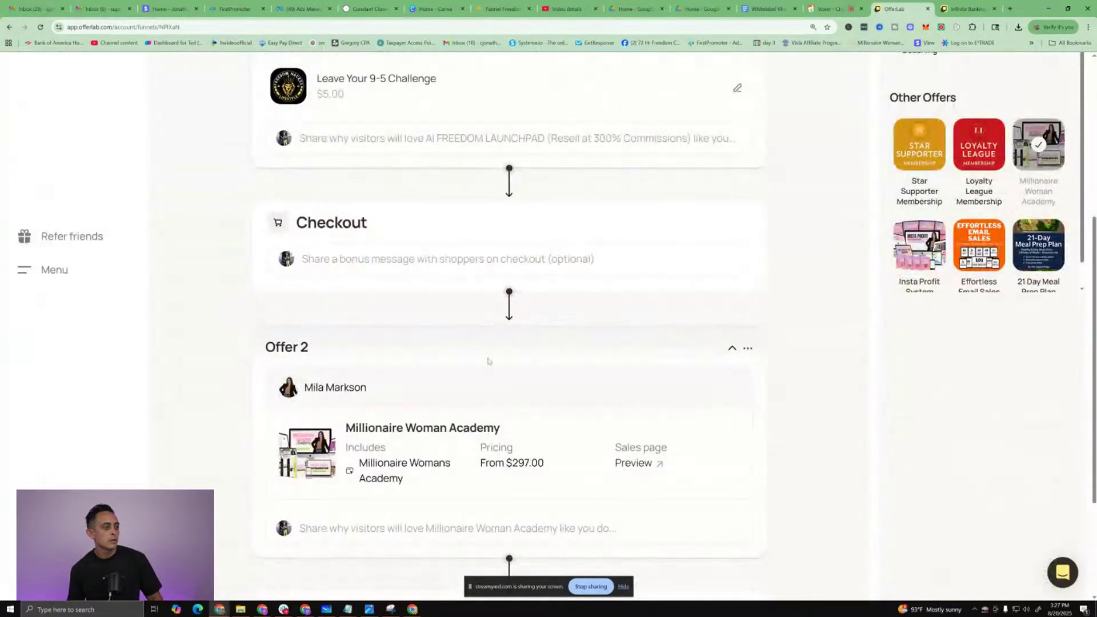
pyautogui.scroll(-3, 437, 273)
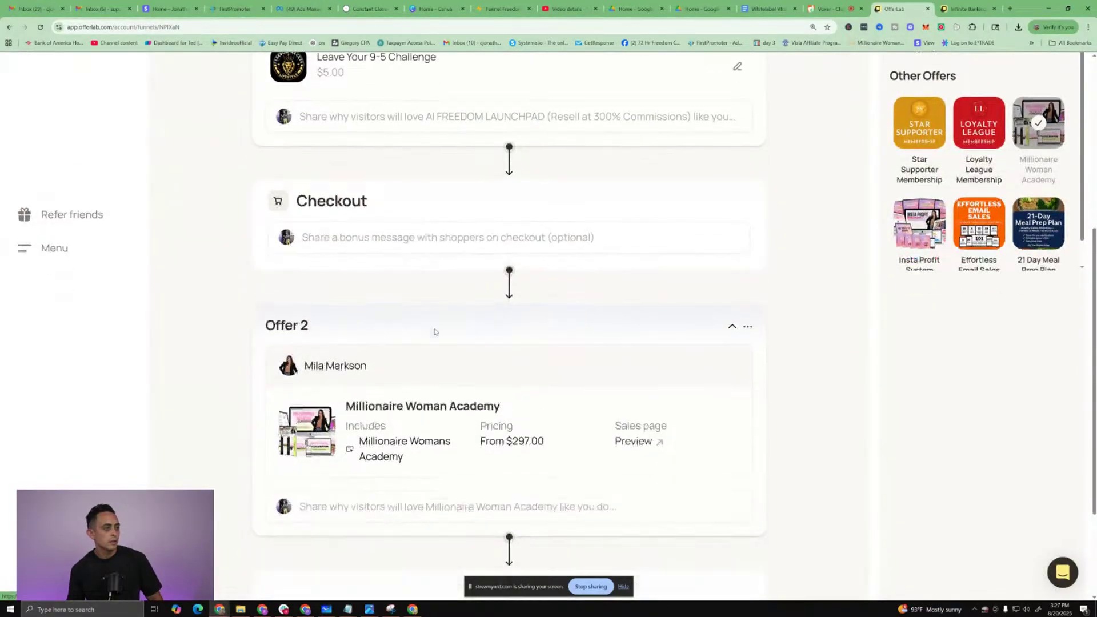
pyautogui.scroll(2, 489, 375)
pyautogui.scroll(-2, 489, 375)
pyautogui.scroll(3, 416, 362)
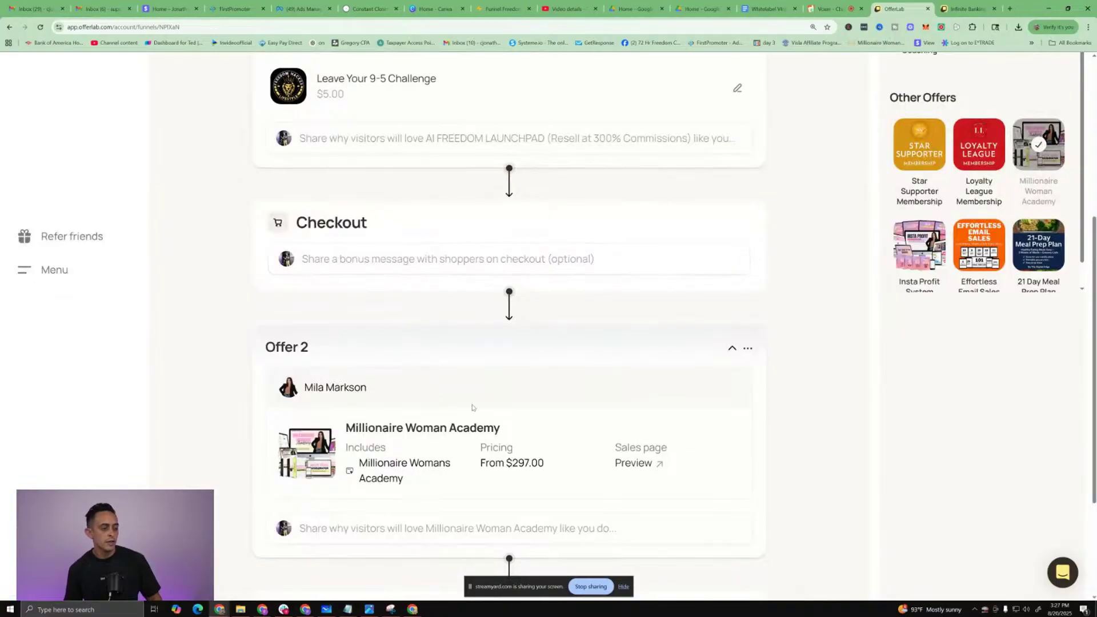
pyautogui.scroll(-3, 400, 342)
pyautogui.scroll(1, 387, 361)
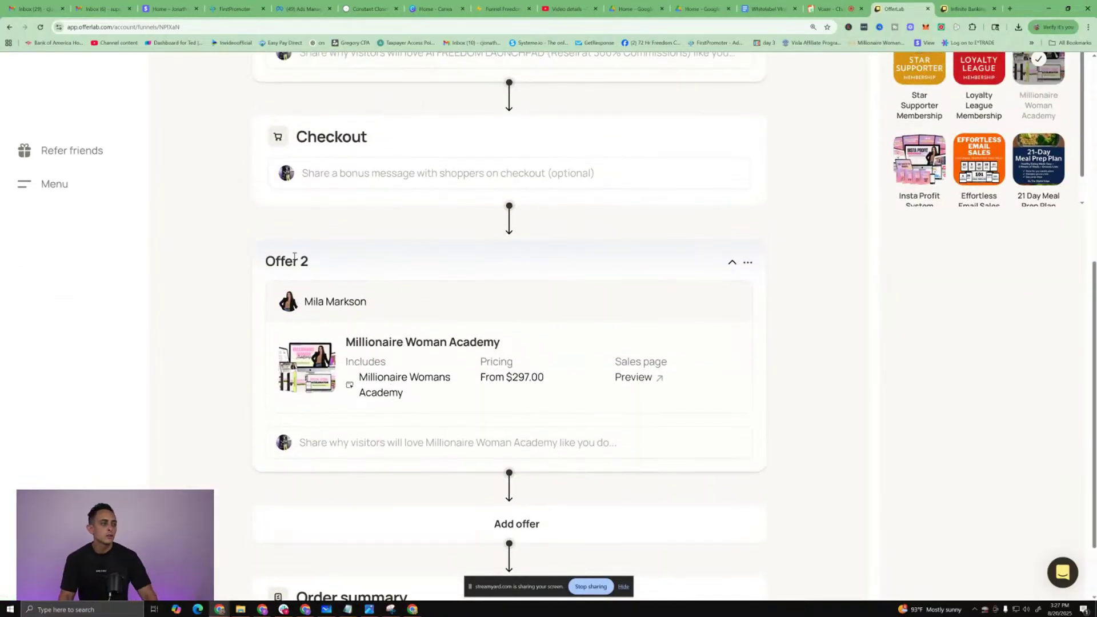
pyautogui.moveTo(330, 269); pyautogui.dragTo(262, 261)
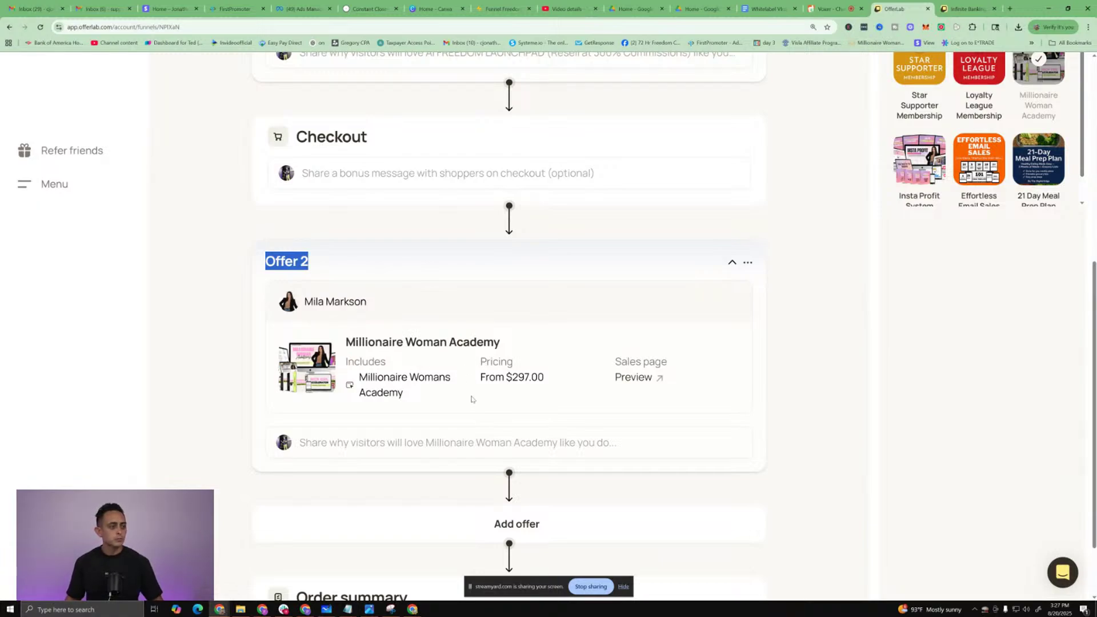
pyautogui.scroll(5, 472, 398)
pyautogui.scroll(-3, 440, 391)
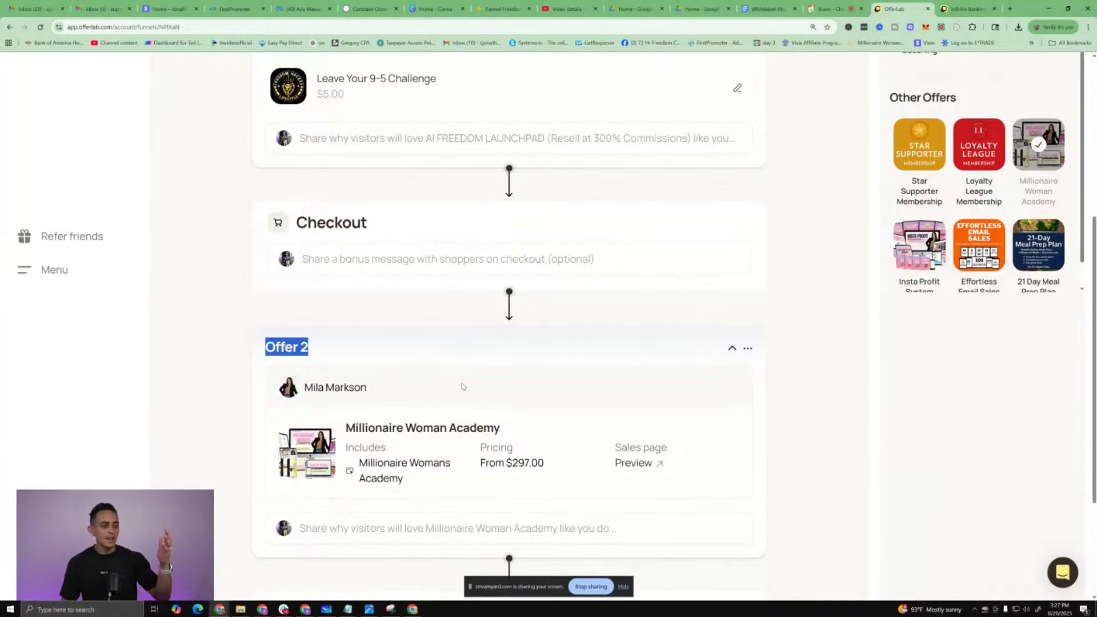
pyautogui.scroll(-4, 920, 269)
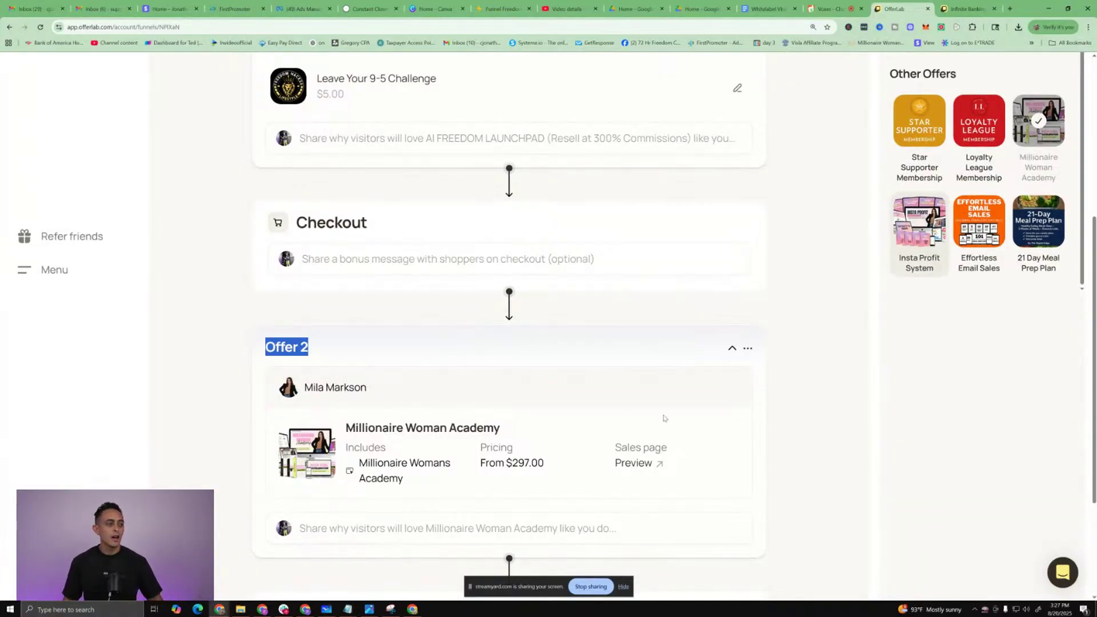
pyautogui.click(919, 135)
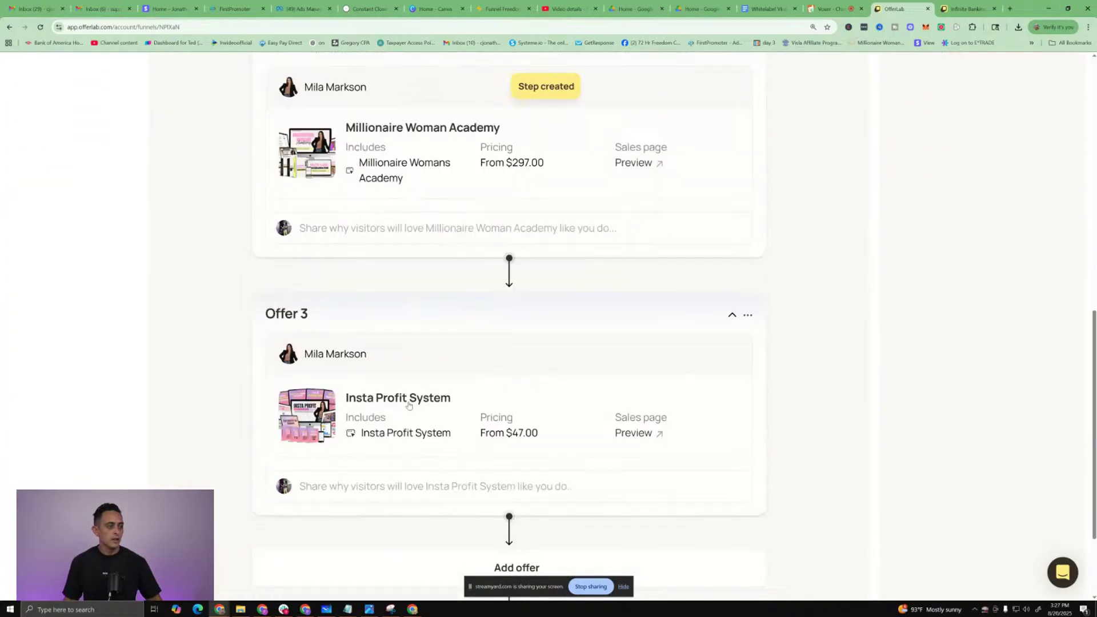
pyautogui.scroll(-3, 485, 386)
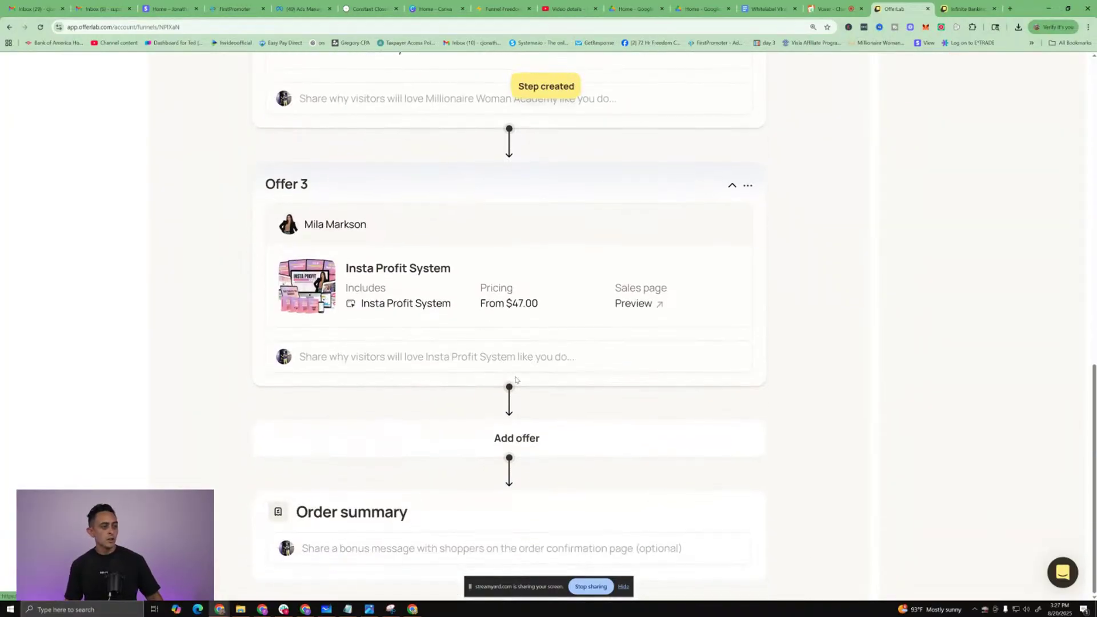
pyautogui.scroll(5, 542, 413)
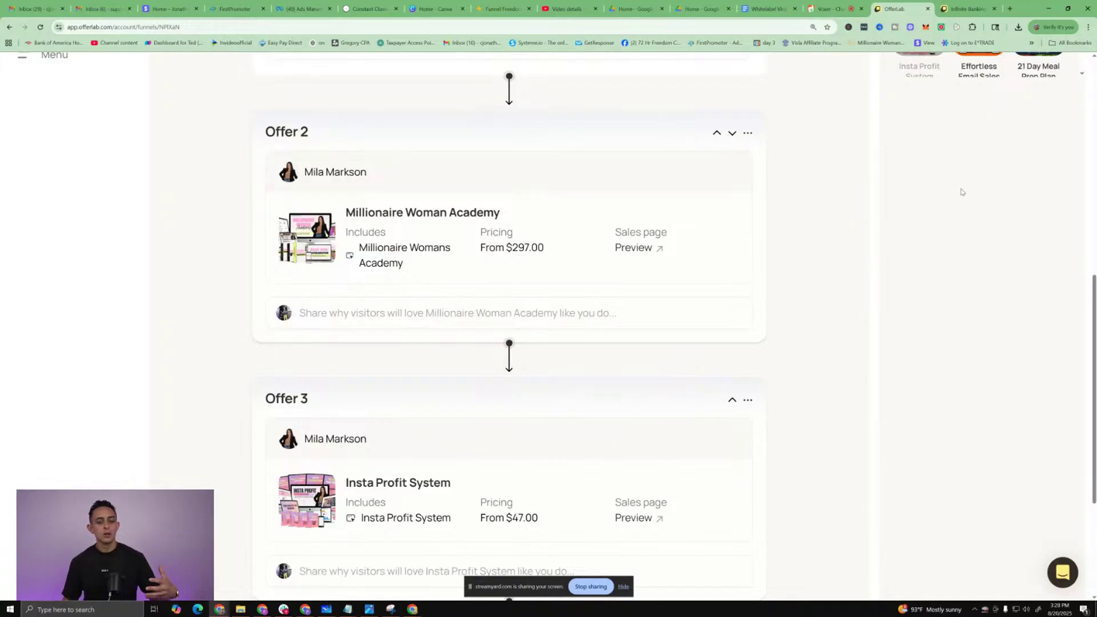
pyautogui.scroll(3, 967, 255)
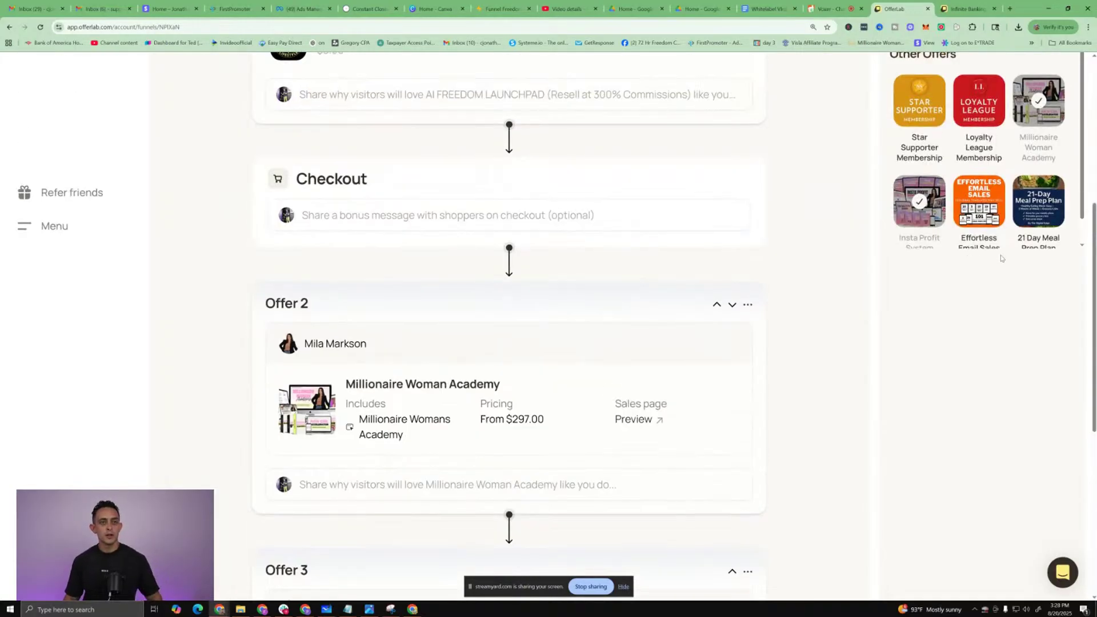
pyautogui.scroll(-1, 1033, 211)
pyautogui.scroll(8, 1028, 228)
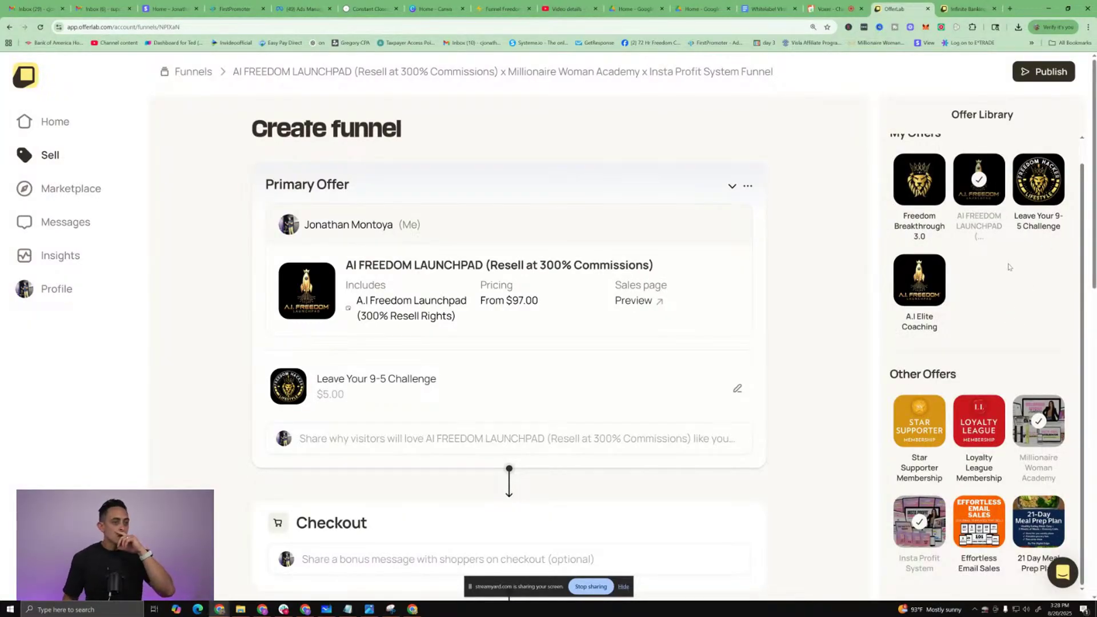
pyautogui.scroll(-3, 1008, 267)
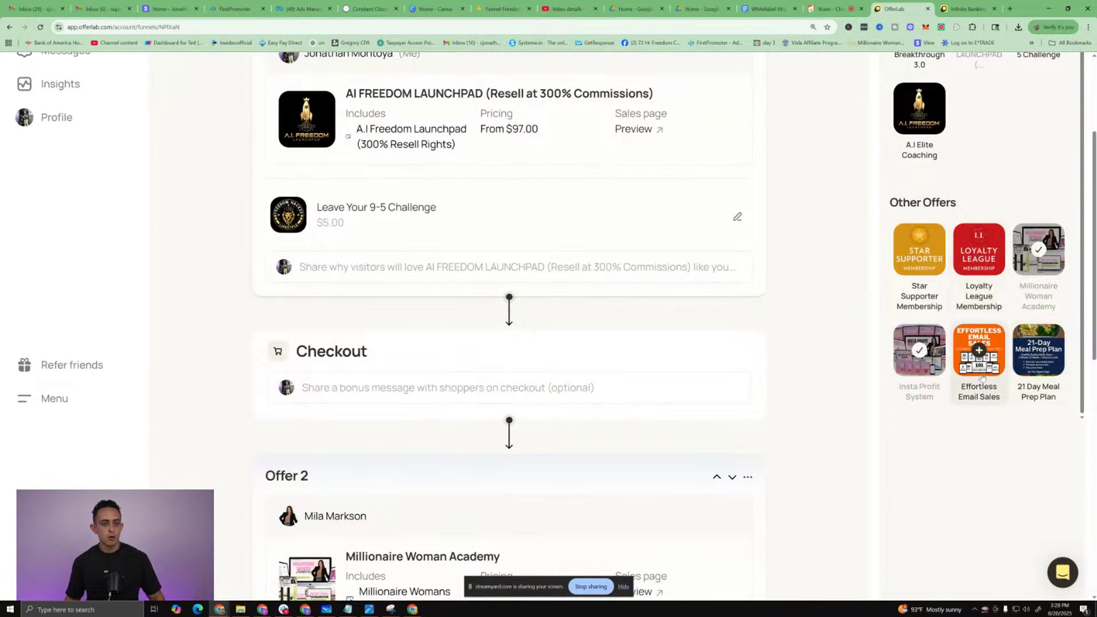
pyautogui.scroll(1, 982, 378)
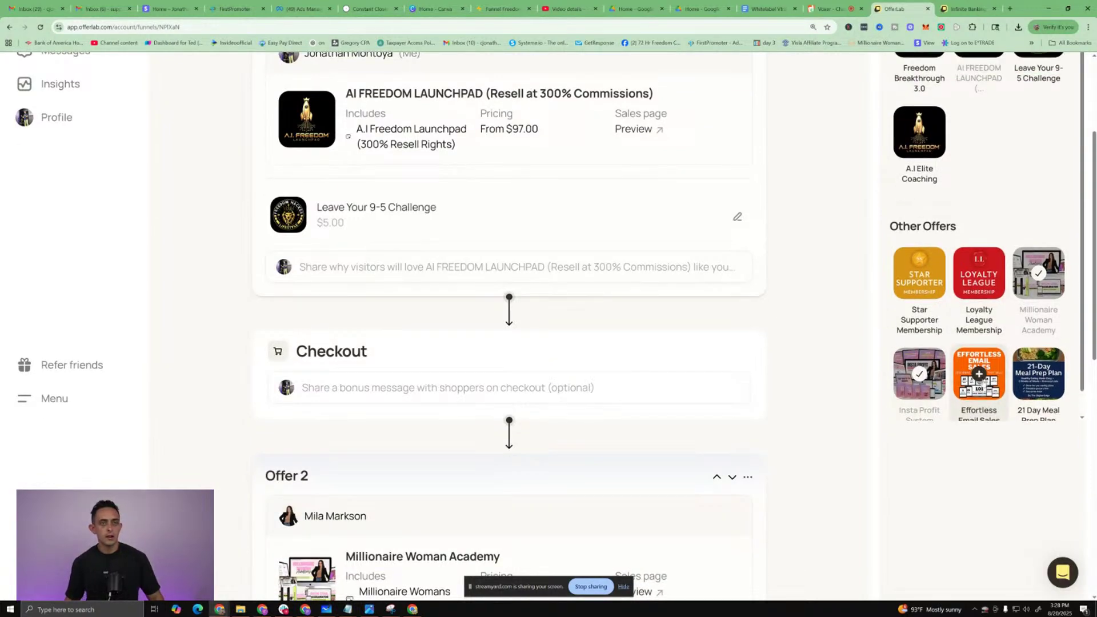
pyautogui.scroll(1, 979, 382)
pyautogui.scroll(-4, 971, 319)
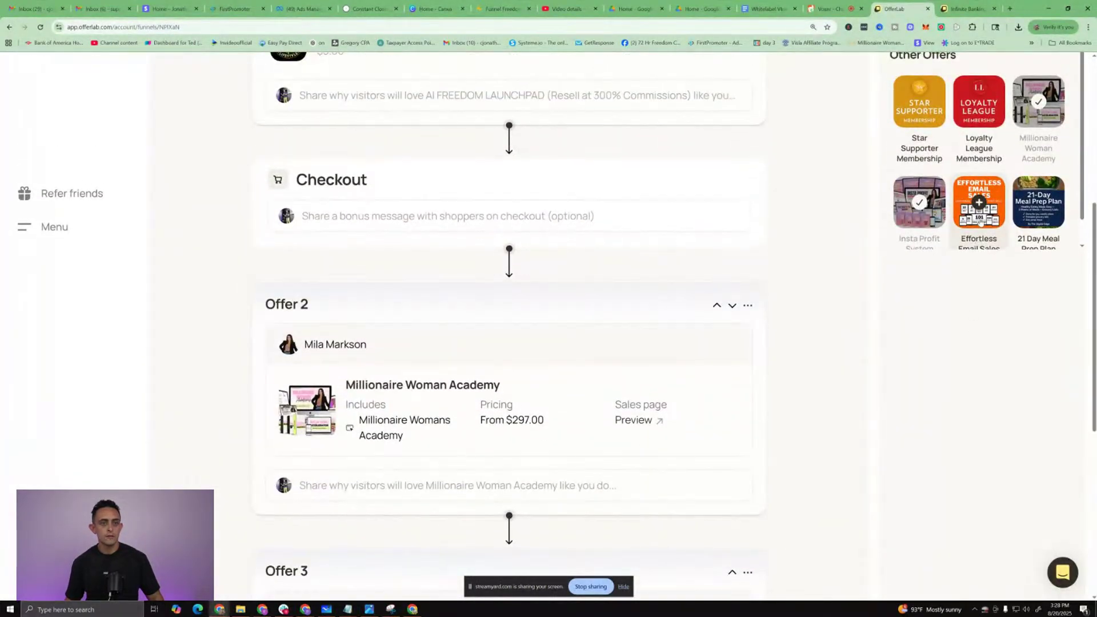
# Add Effortless Email Sales (from $27.00) from Other Offers as the Offer 4 step after Insta Profit System
pyautogui.click(978, 202)
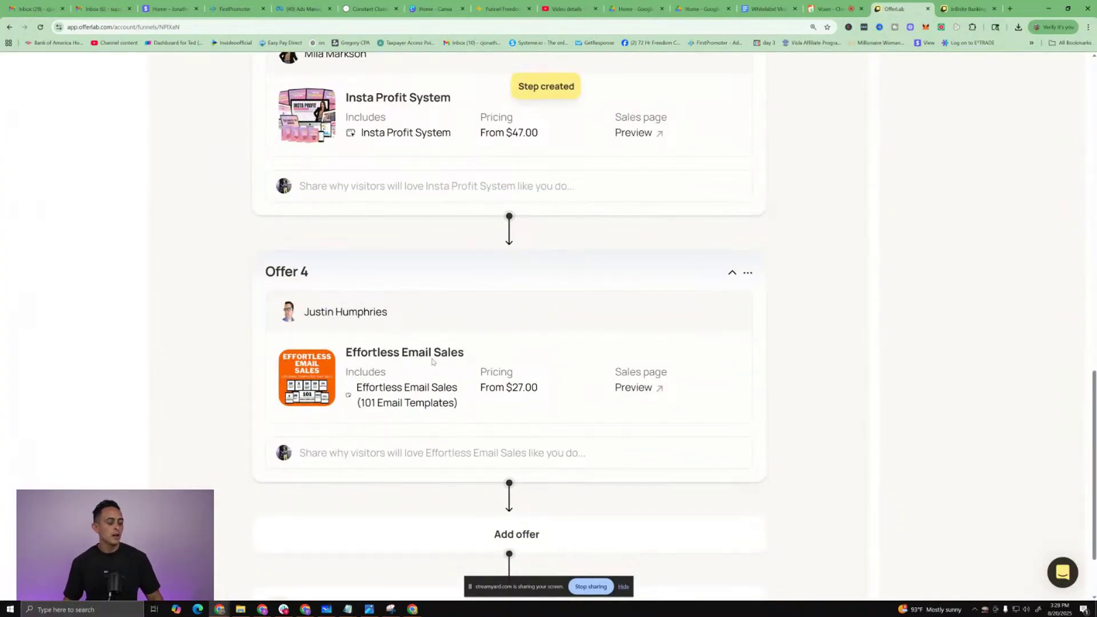
pyautogui.scroll(-2, 542, 377)
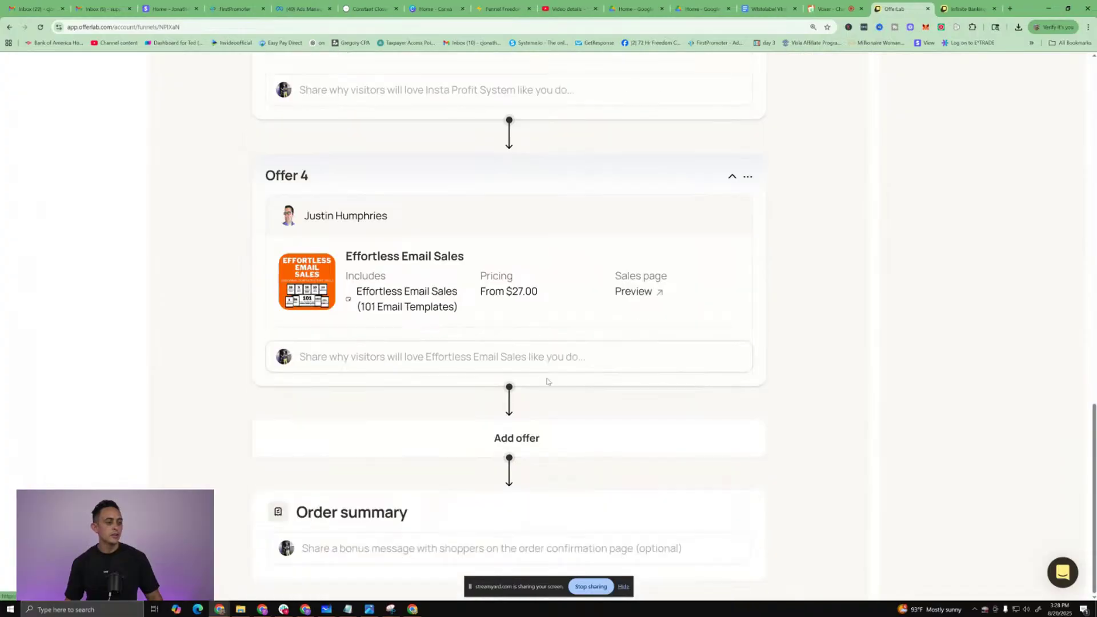
pyautogui.click(510, 437)
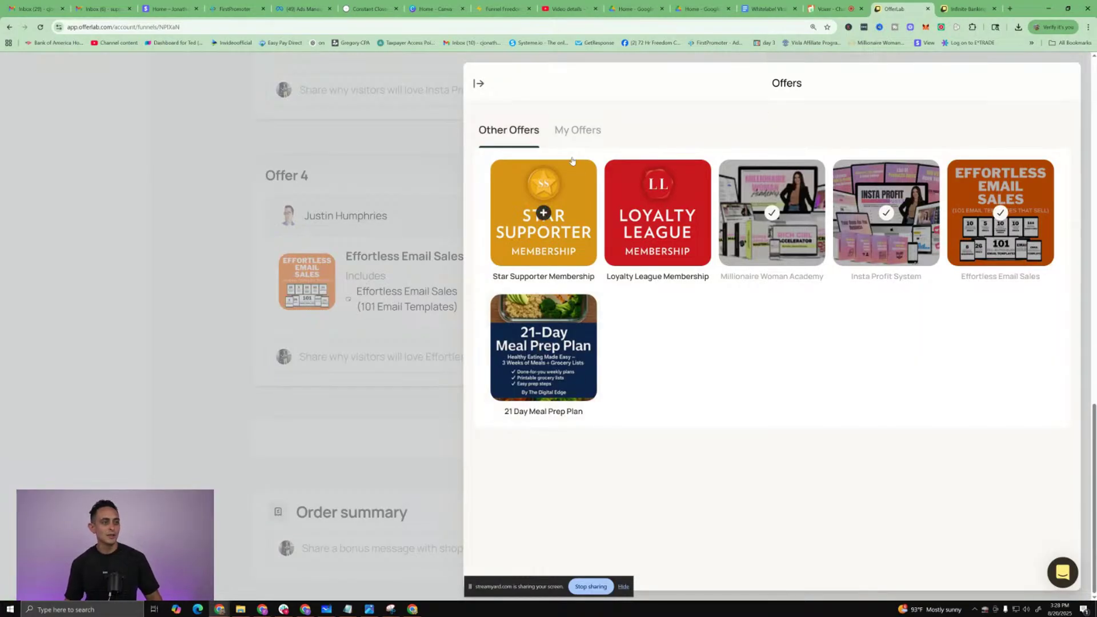
pyautogui.click(574, 133)
pyautogui.click(540, 134)
pyautogui.click(93, 338)
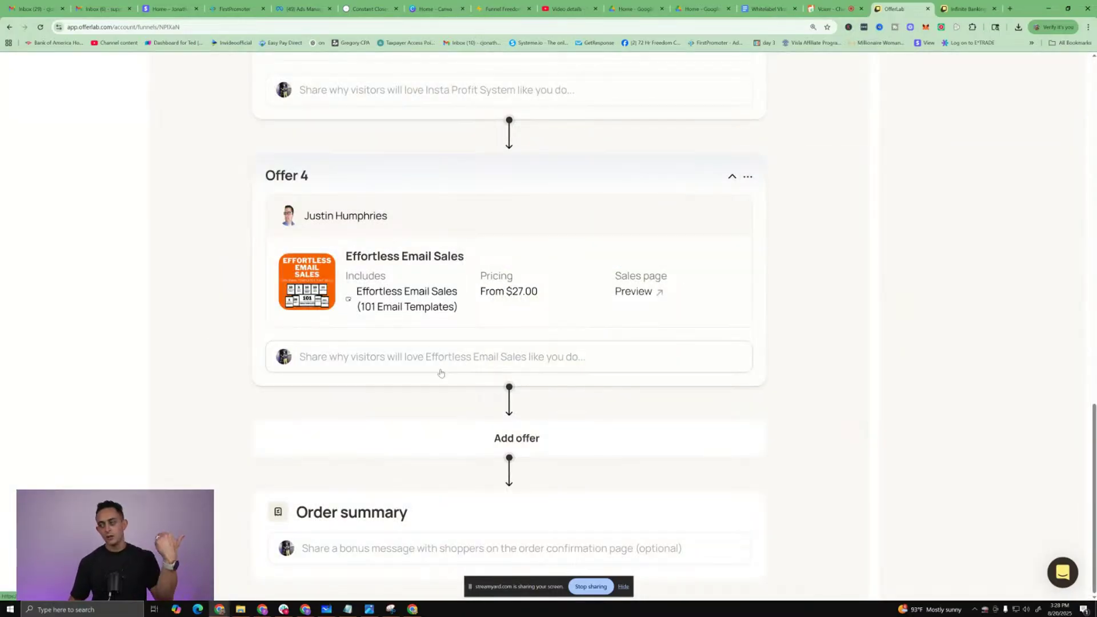
pyautogui.scroll(3, 450, 306)
pyautogui.scroll(10, 451, 306)
pyautogui.scroll(4, 464, 311)
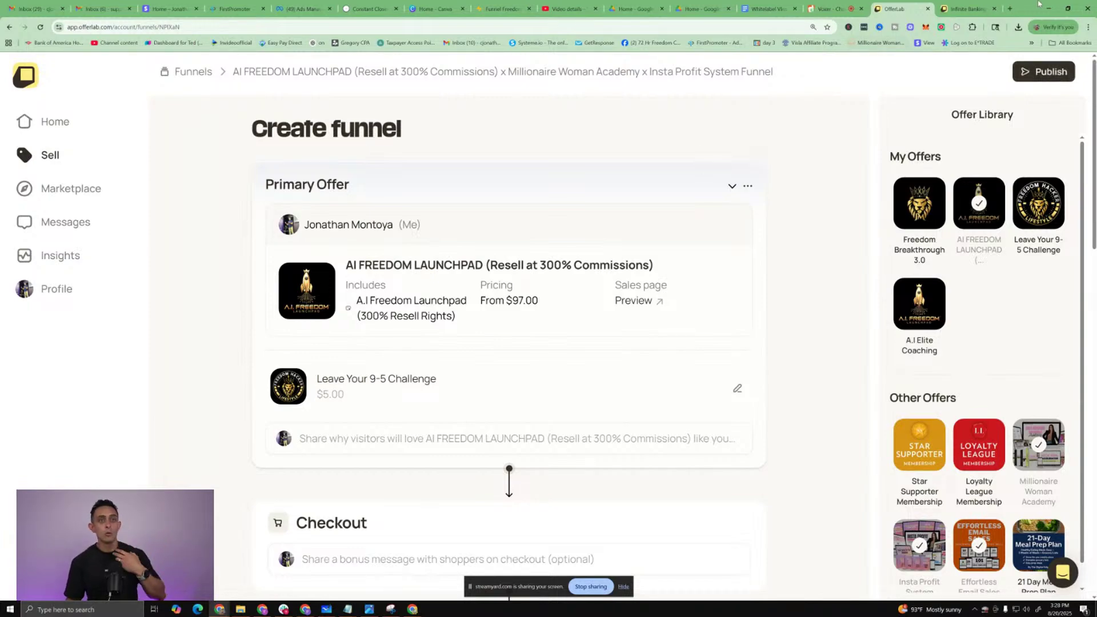
pyautogui.scroll(-2, 530, 238)
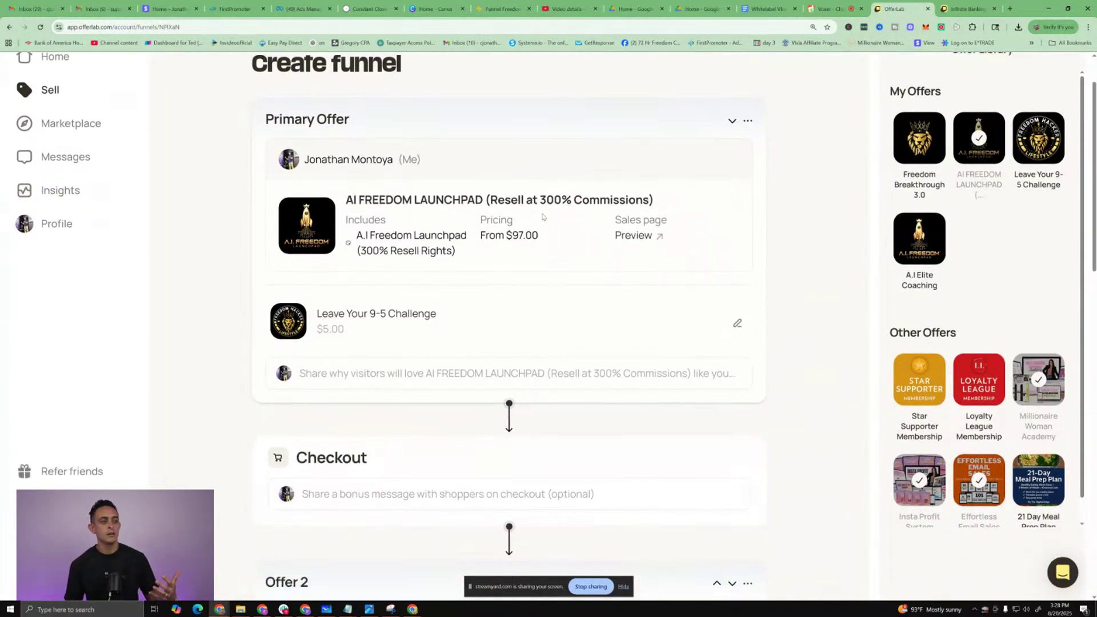
pyautogui.scroll(-3, 509, 249)
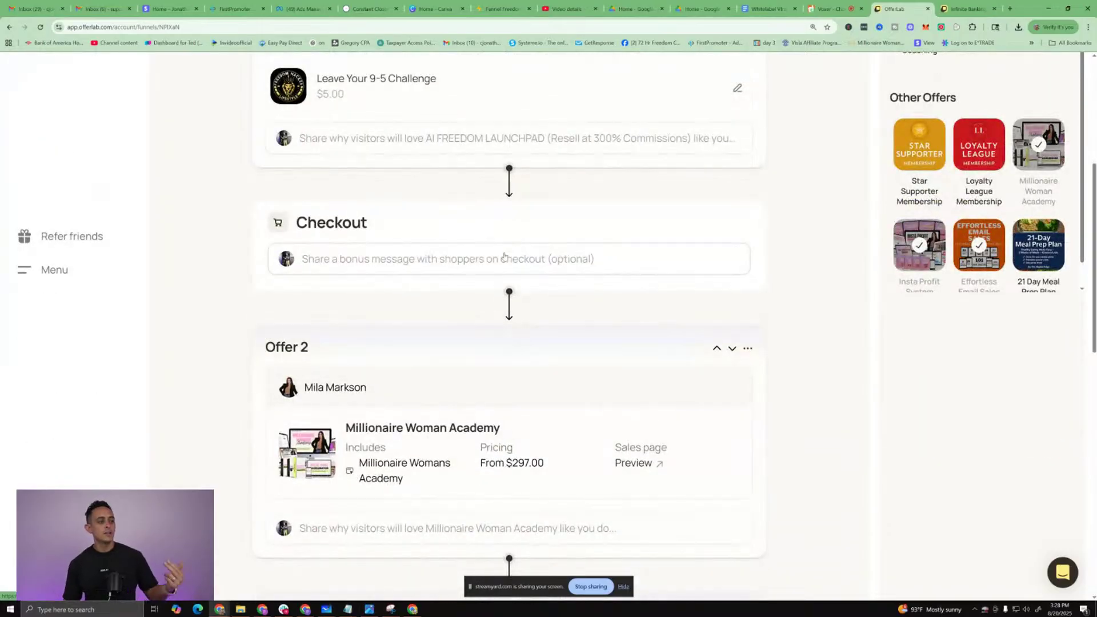
pyautogui.scroll(-2, 509, 252)
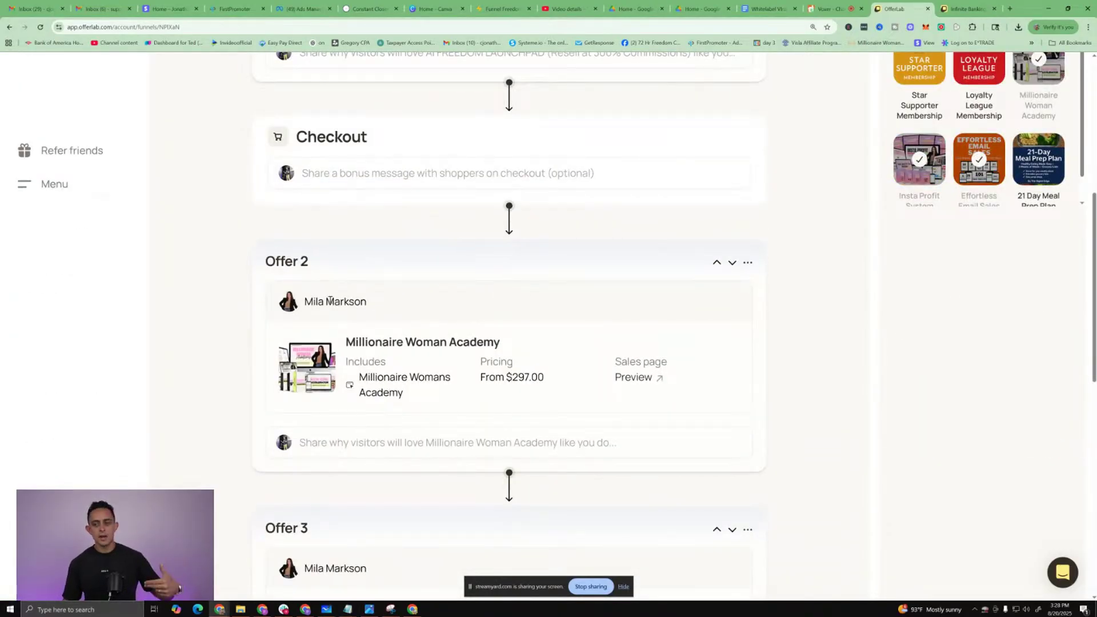
pyautogui.tripleClick(365, 304)
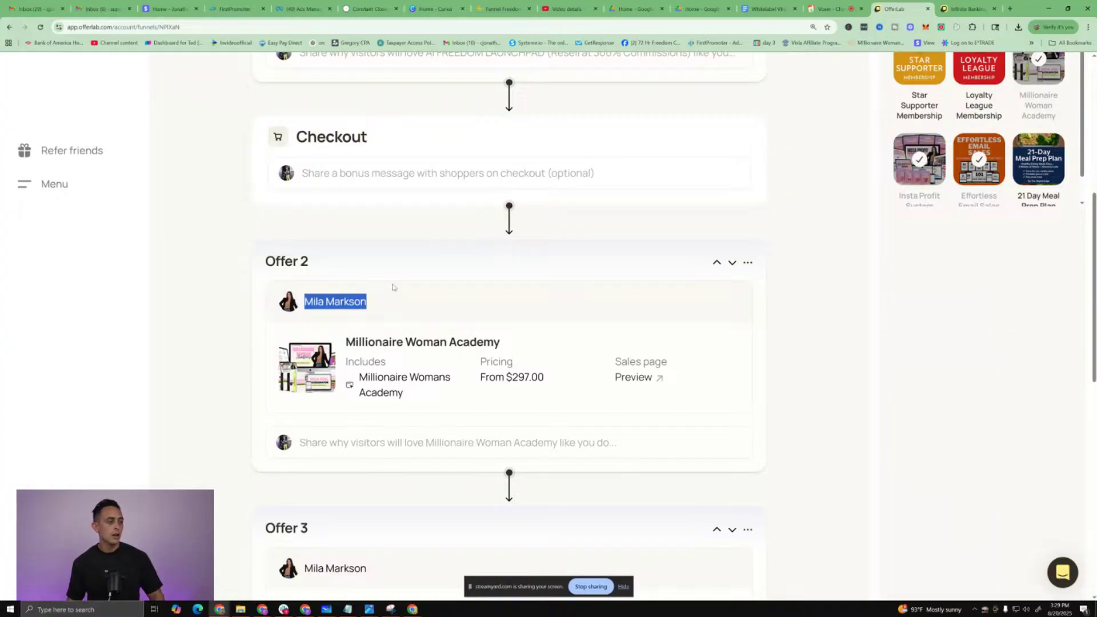
pyautogui.scroll(-8, 394, 320)
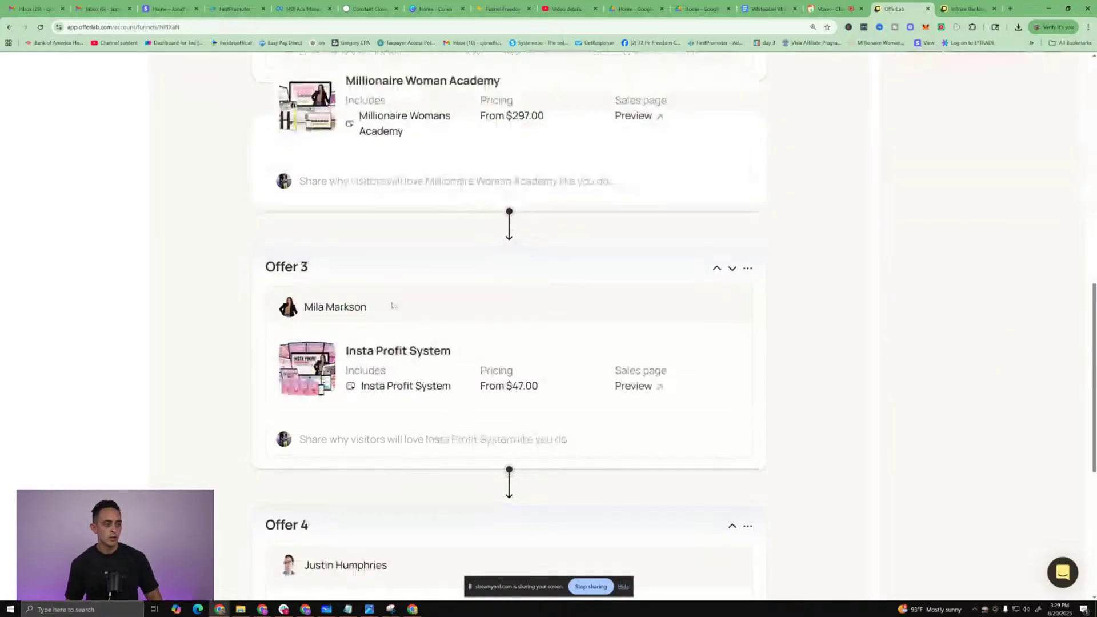
pyautogui.moveTo(304, 354); pyautogui.dragTo(381, 358)
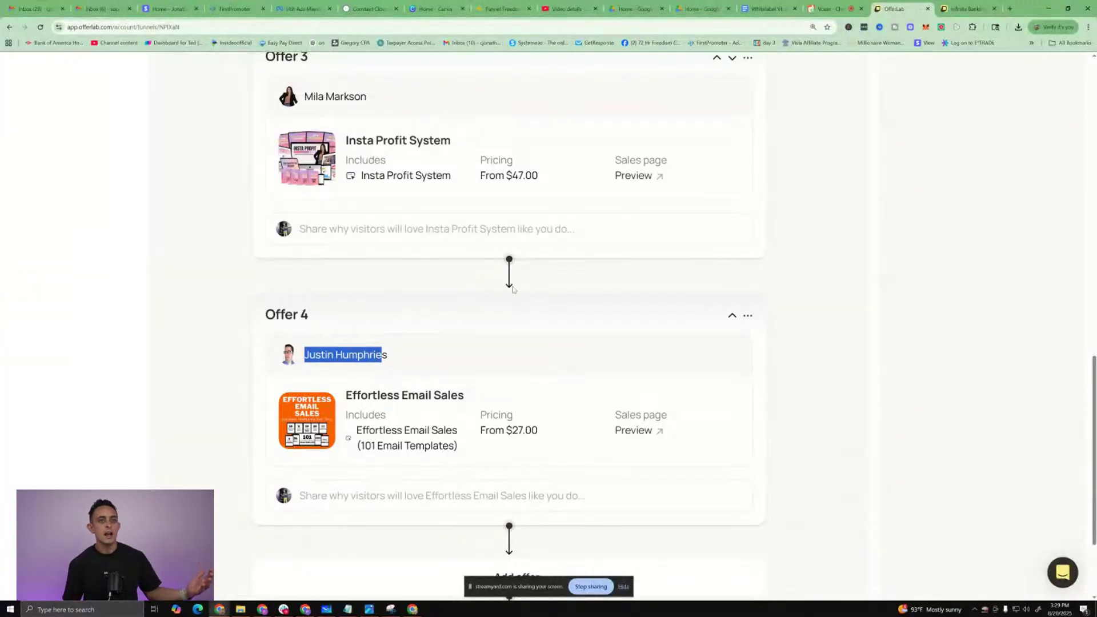
pyautogui.scroll(10, 801, 356)
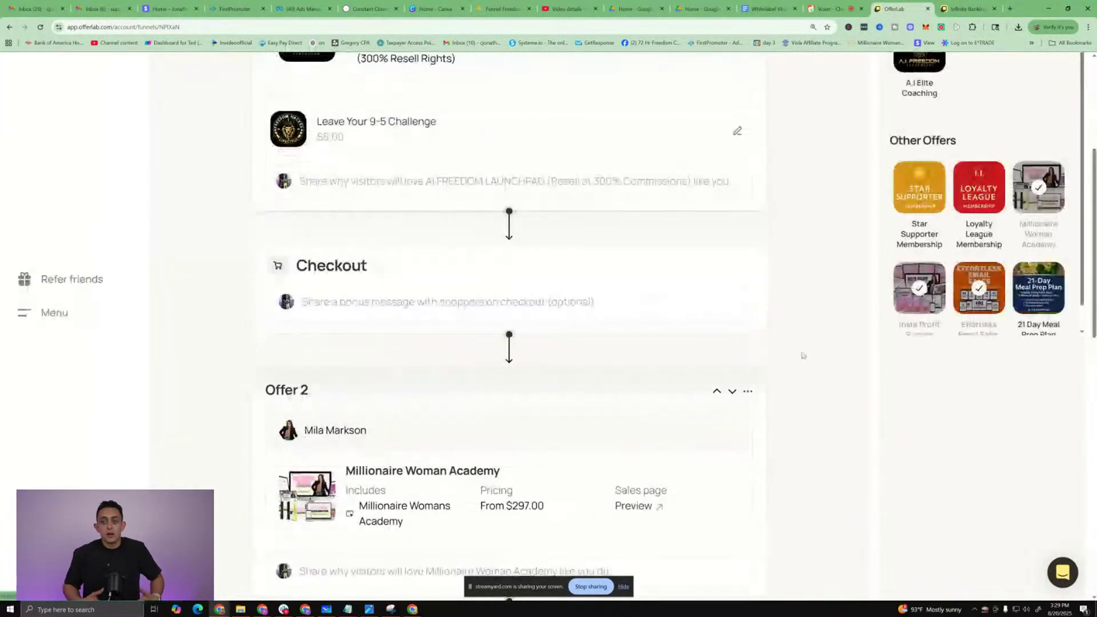
pyautogui.scroll(3, 802, 355)
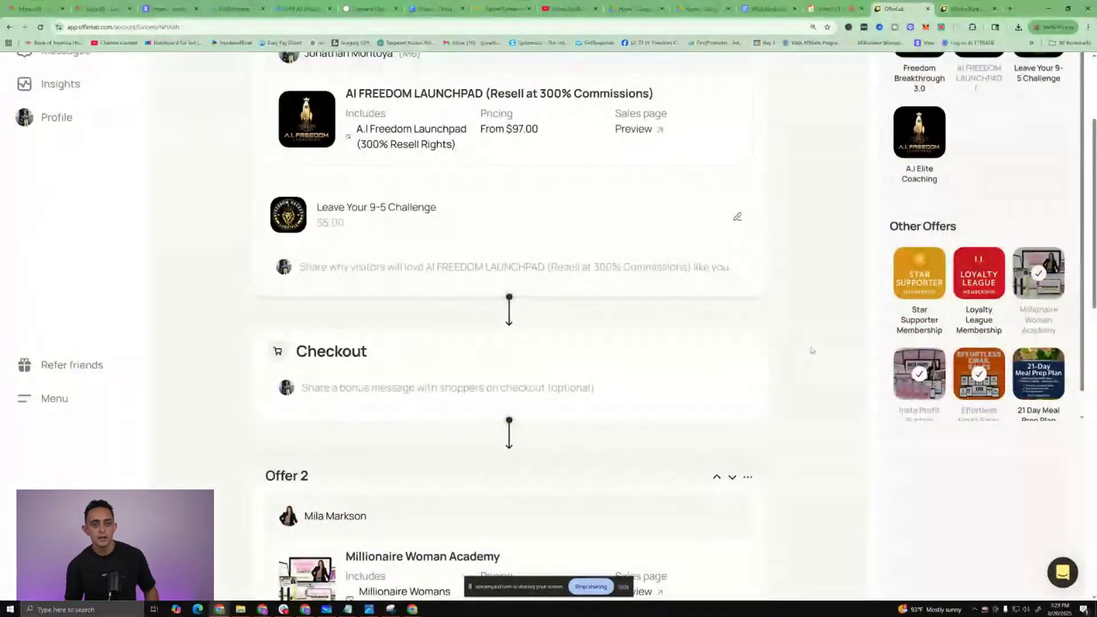
pyautogui.scroll(-1, 937, 398)
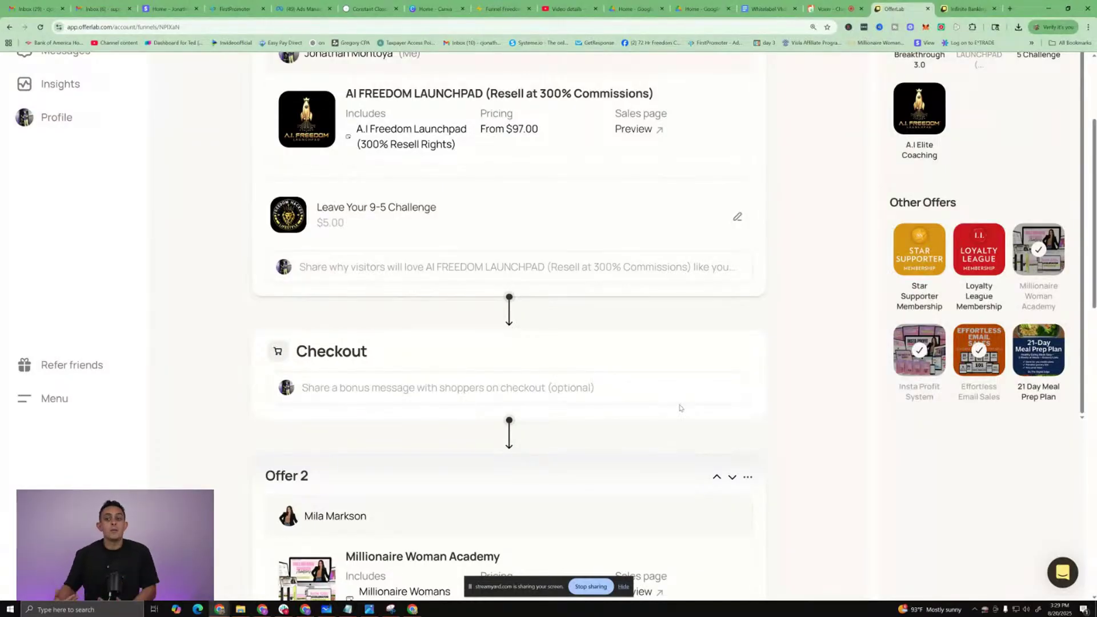
pyautogui.scroll(3, 491, 365)
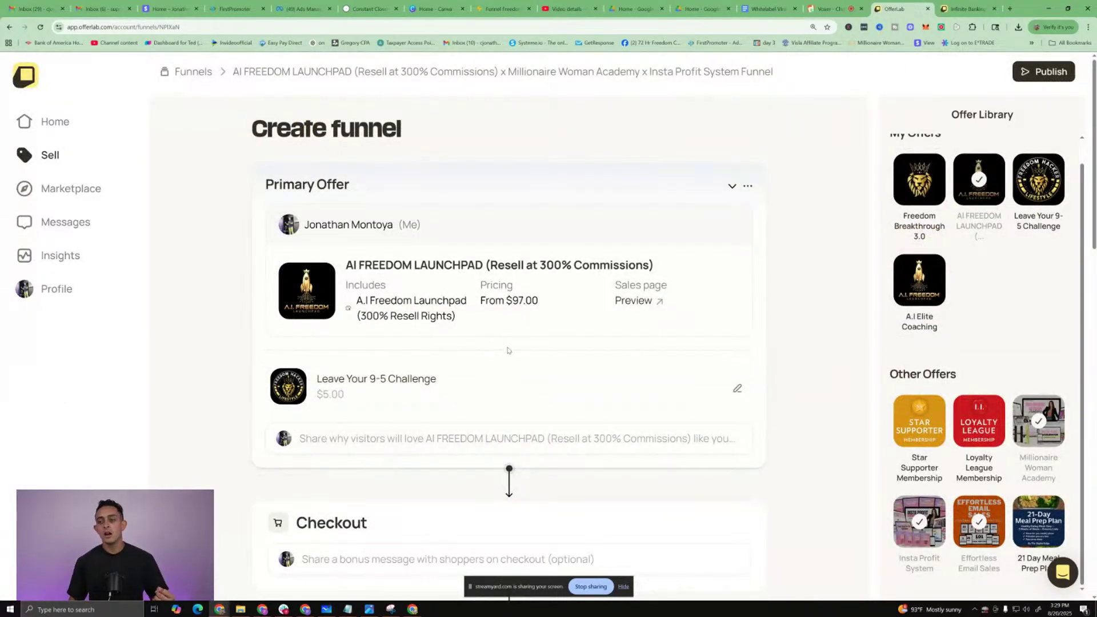
pyautogui.moveTo(983, 429)
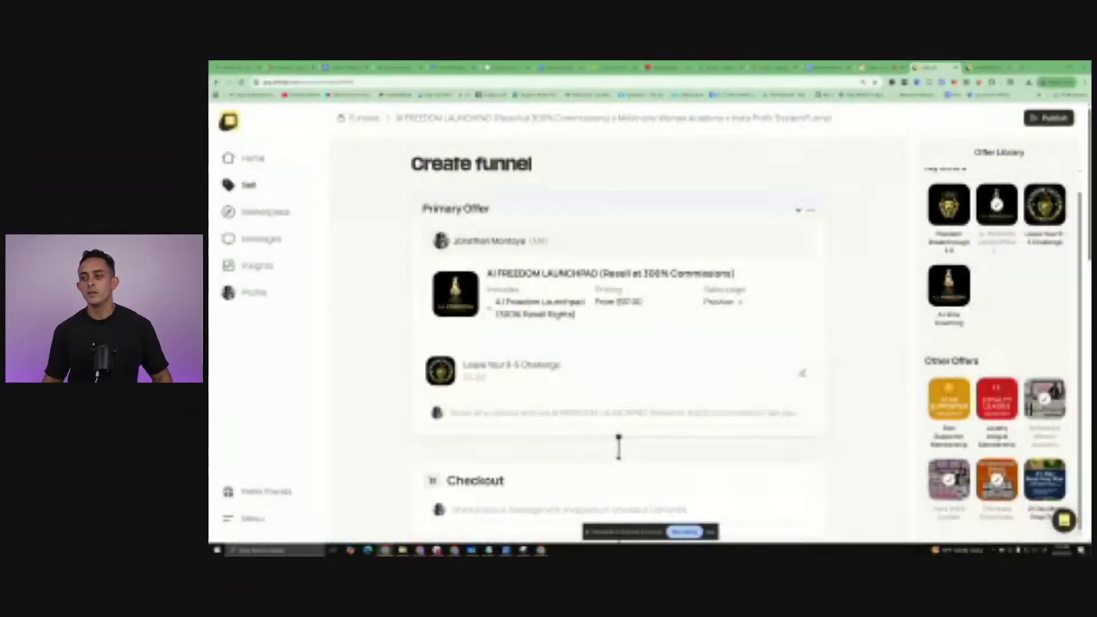
pyautogui.moveTo(1060, 225)
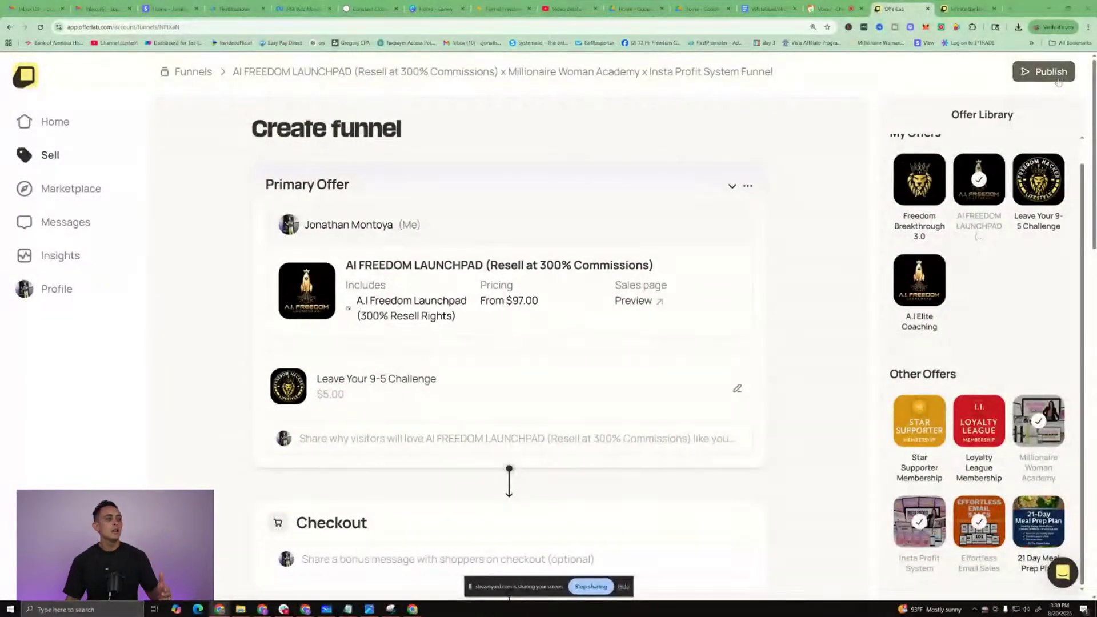
pyautogui.scroll(-3, 708, 338)
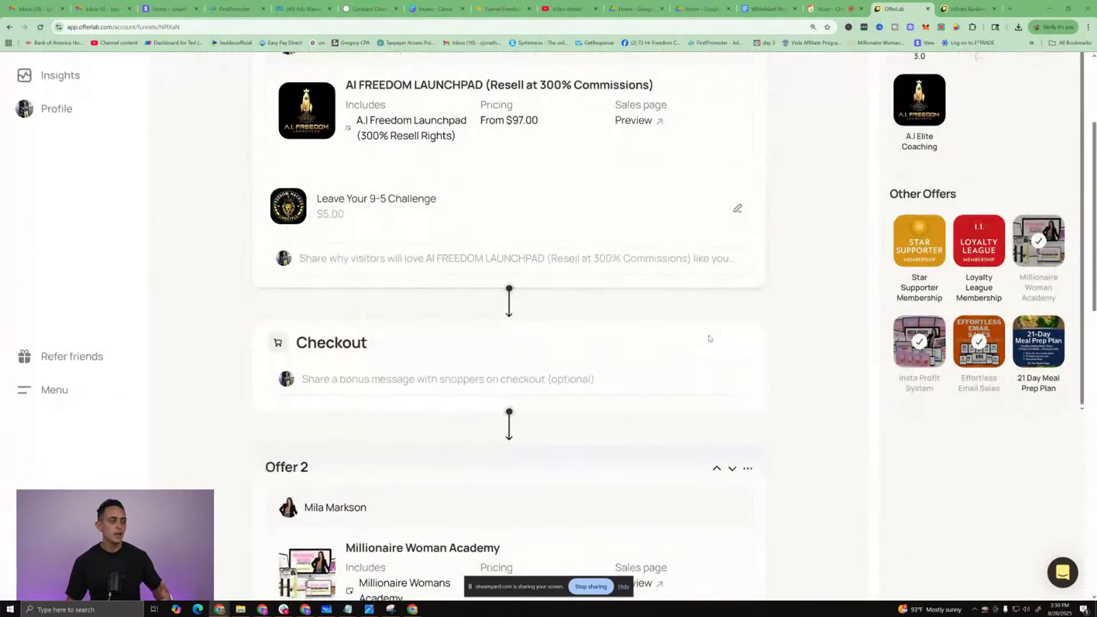
pyautogui.scroll(-3, 708, 338)
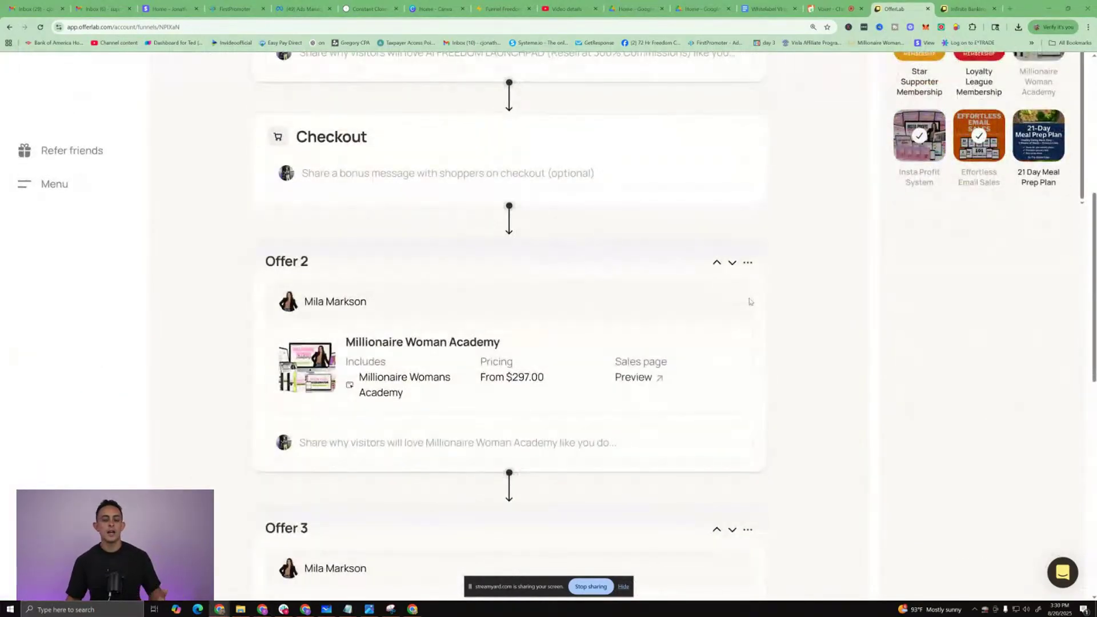
pyautogui.scroll(7, 758, 292)
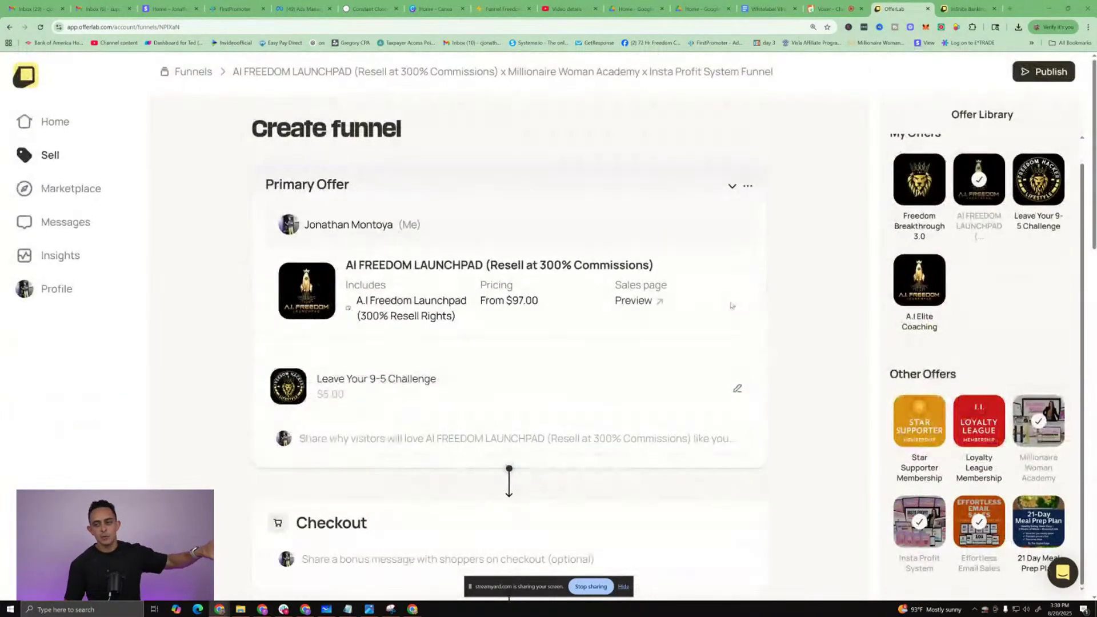